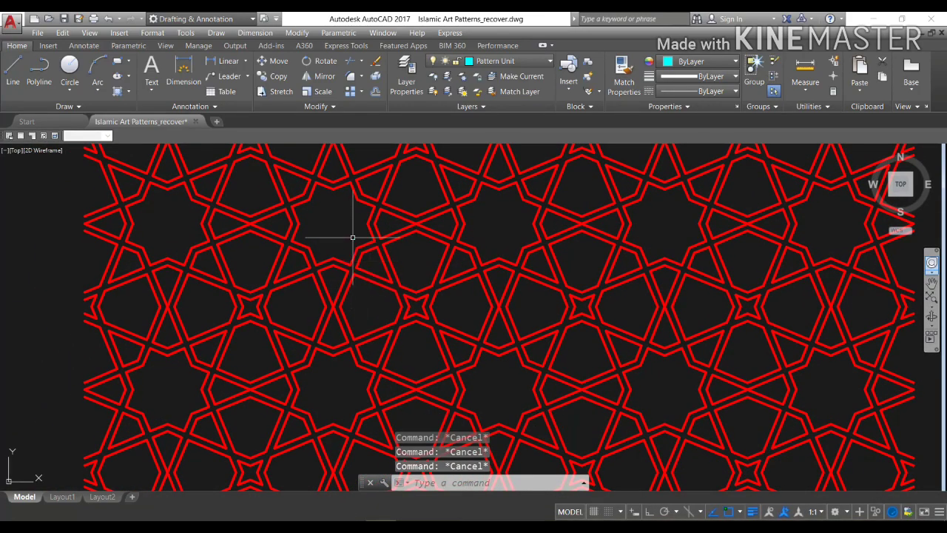
Toggle the lineweight display off and back on to examine the repeated star pattern's line appearance
scroll(189, 216, "up", 2)
mouse_move(381, 428)
left_mouse_down()
mouse_move(455, 301)
mouse_move(461, 250)
mouse_move(333, 251)
mouse_move(487, 228)
mouse_move(649, 307)
left_mouse_up()
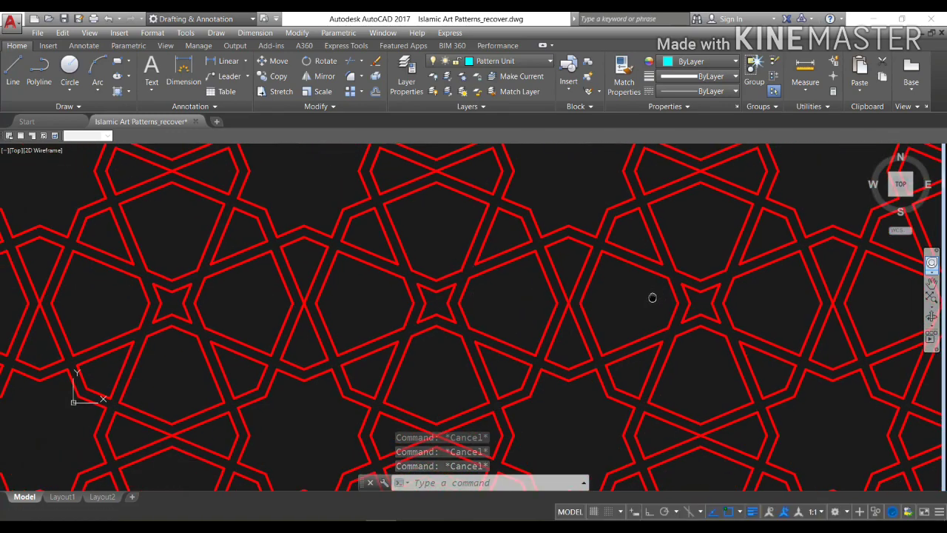
left_click(750, 511)
mouse_move(561, 344)
left_mouse_down()
mouse_move(439, 224)
mouse_move(489, 418)
left_mouse_up()
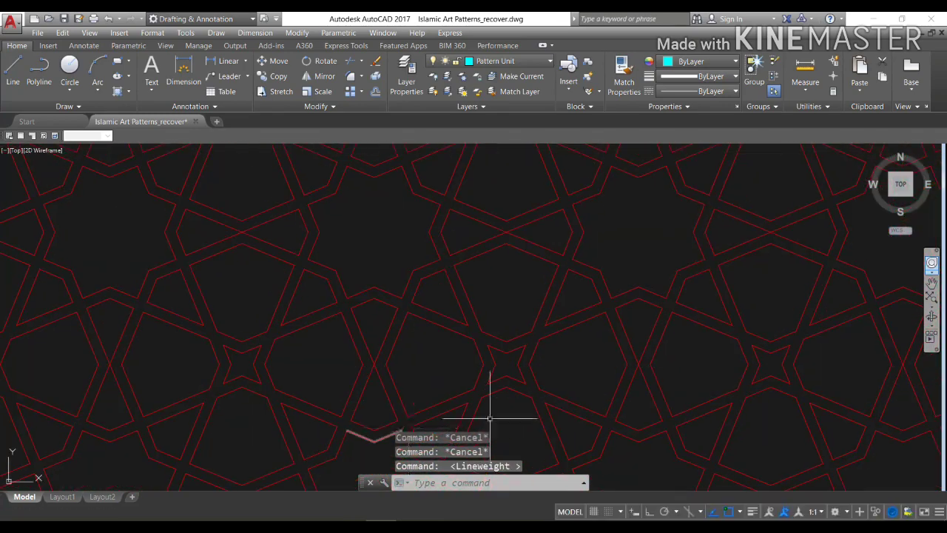
left_click(752, 511)
scroll(313, 301, "down", 3)
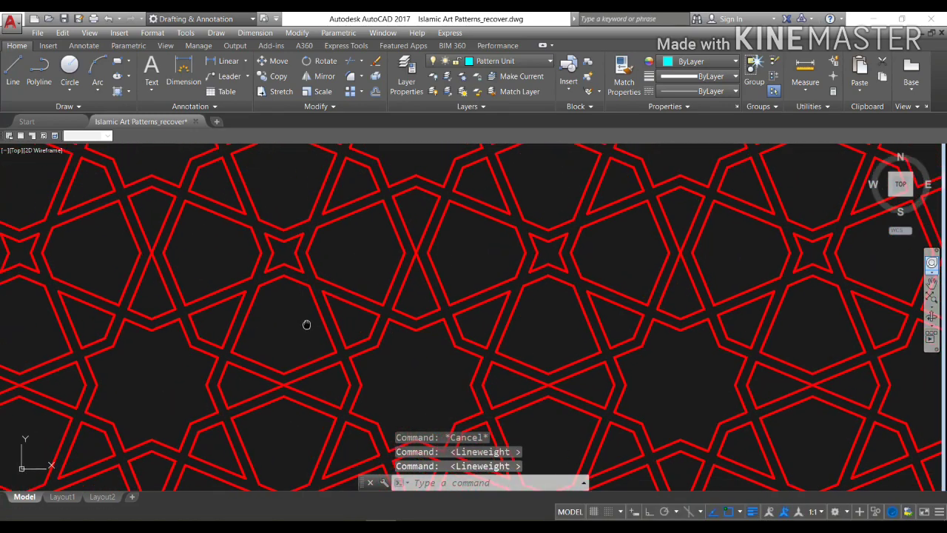
scroll(314, 274, "down", 3)
left_click_drag(318, 271, 520, 418)
key("Escape")
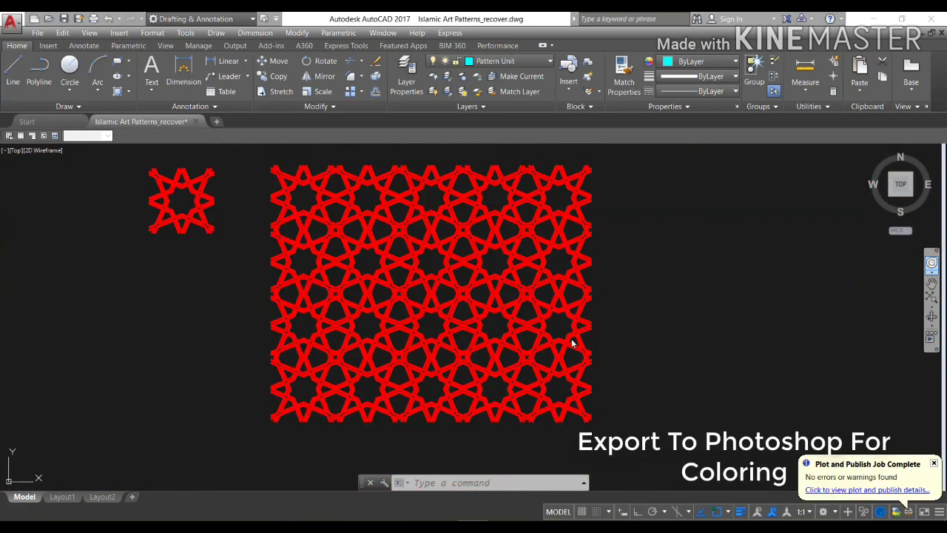
Set up a plot with the DWG To PDF.pc3 plotter and the monochrome.ctb plot style, assigned to all layouts
key("ctrl+p")
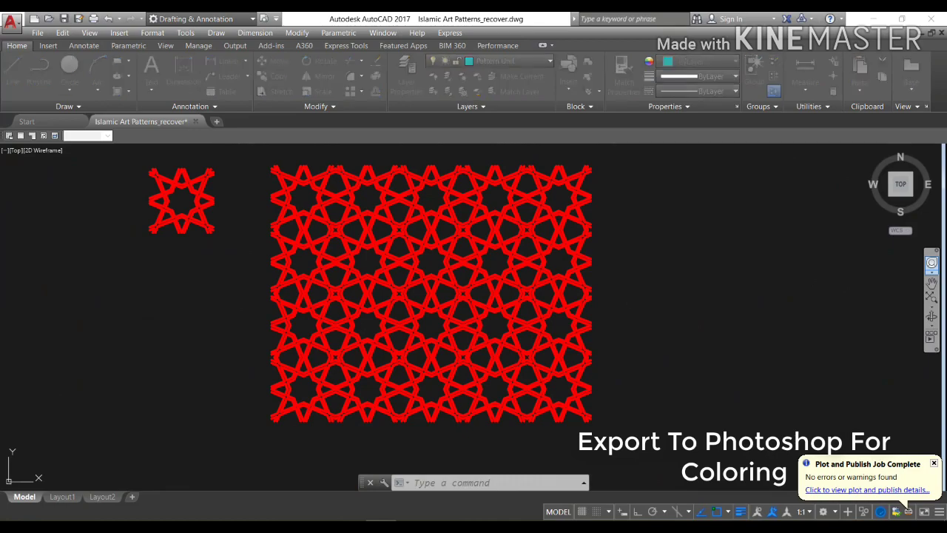
left_click(388, 182)
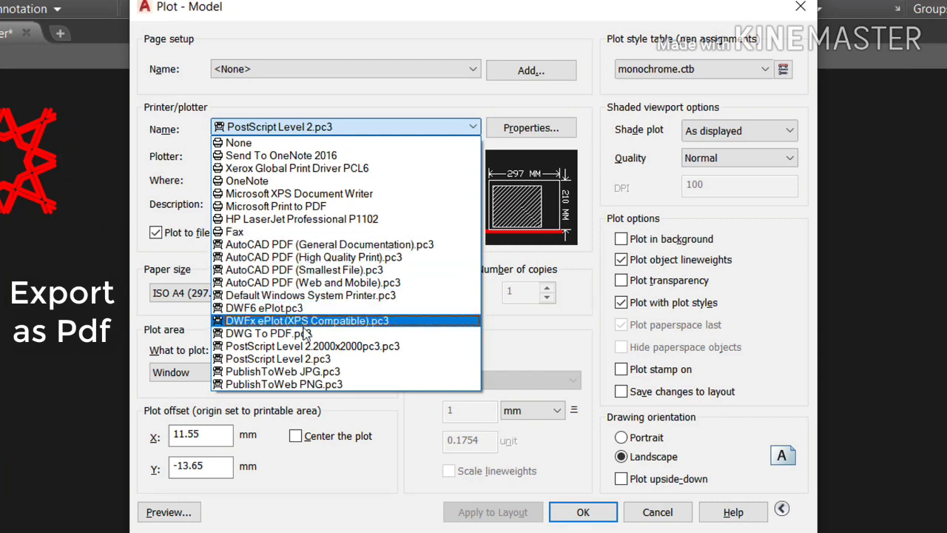
left_click(287, 334)
left_click(765, 69)
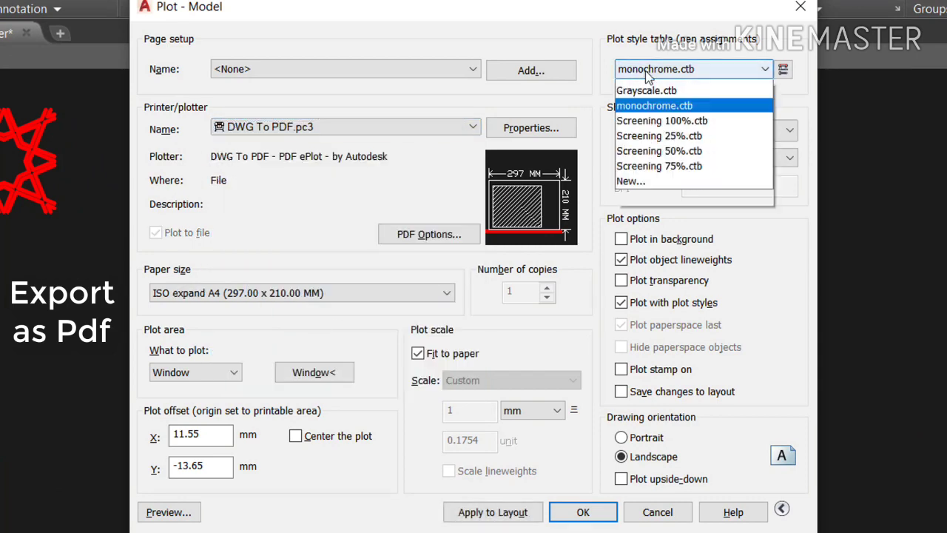
left_click(679, 164)
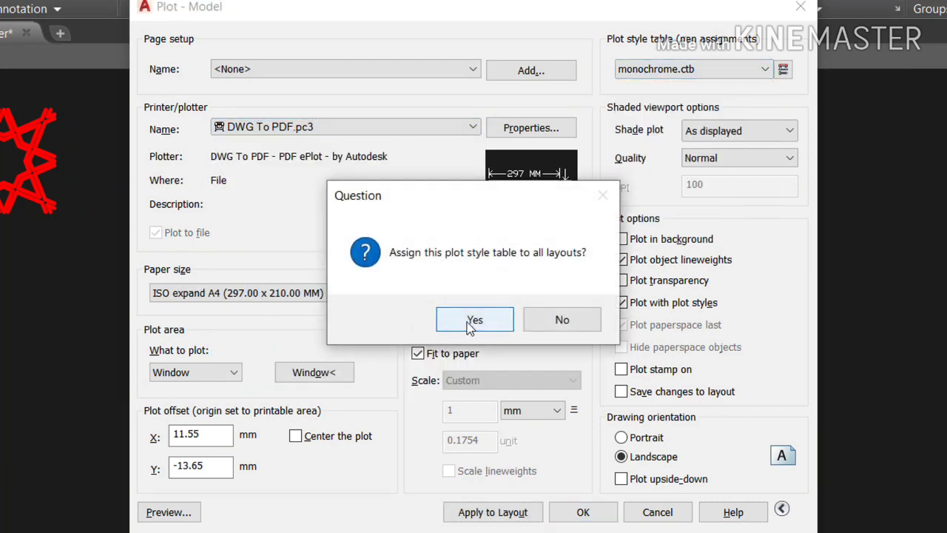
left_click(476, 319)
Define the plot area as a window enclosing the whole repeated star pattern
left_click(314, 372)
left_click(119, 88)
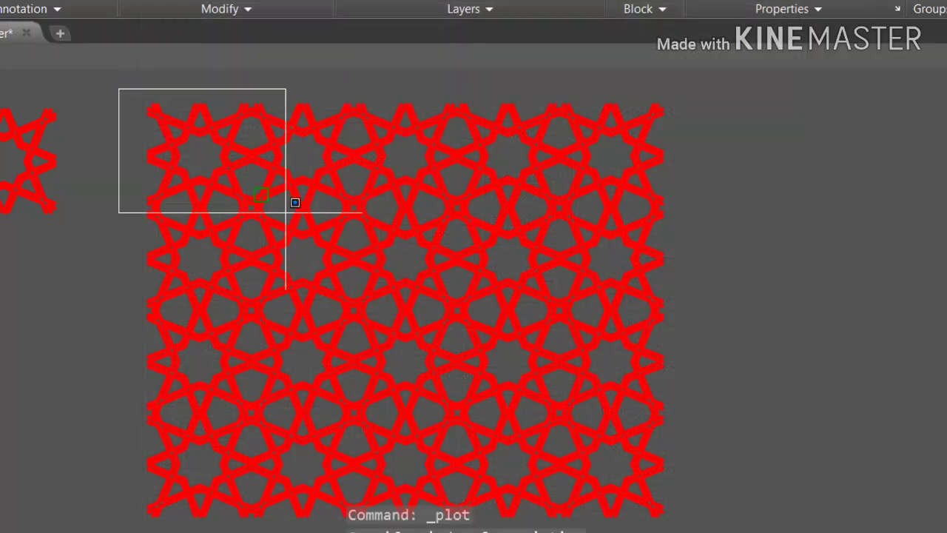
left_click(678, 522)
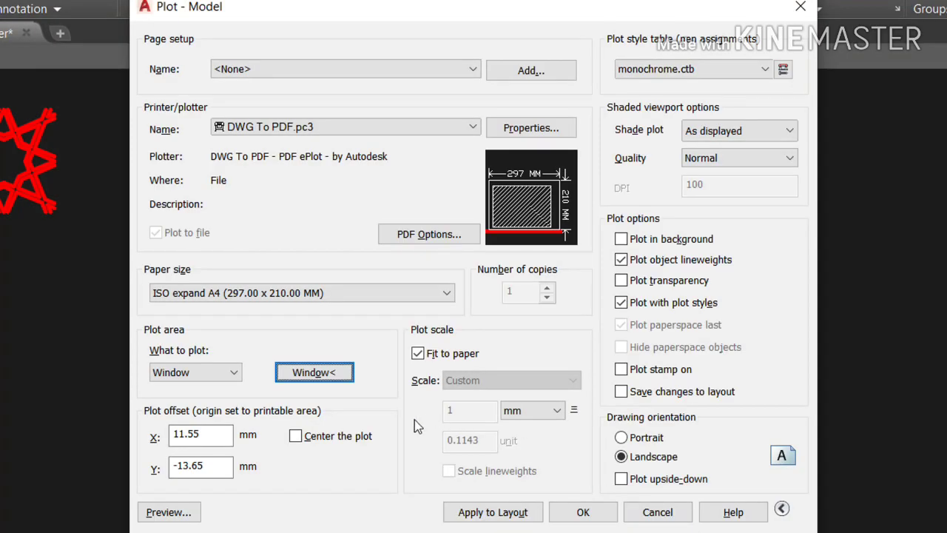
Plot to Islamic Art Patterns_recover-Model.pdf on the Desktop and close the PDF that opens
left_click(571, 521)
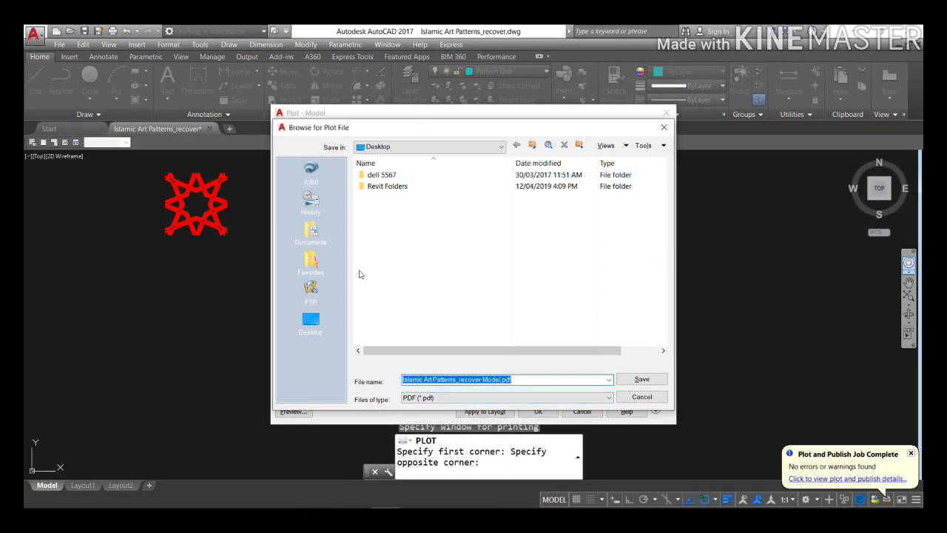
left_click(318, 318)
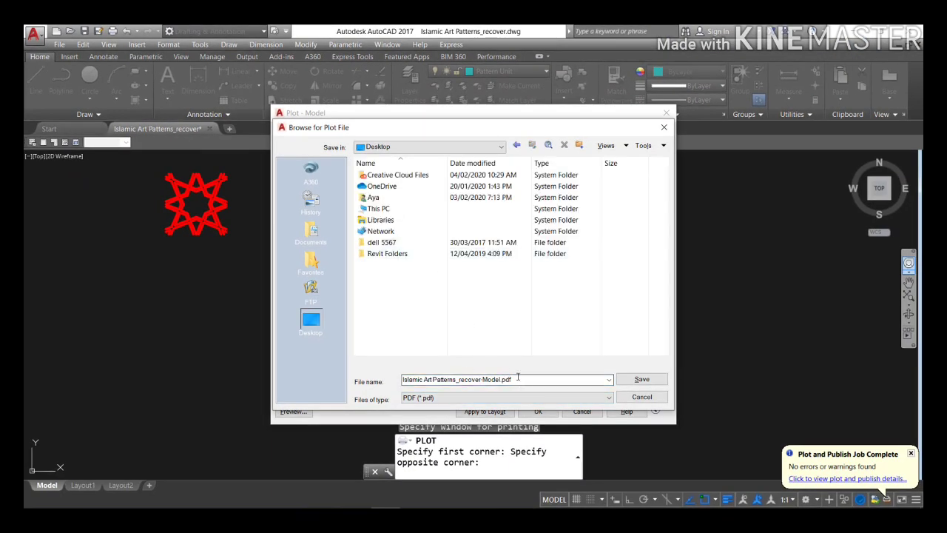
left_click(633, 381)
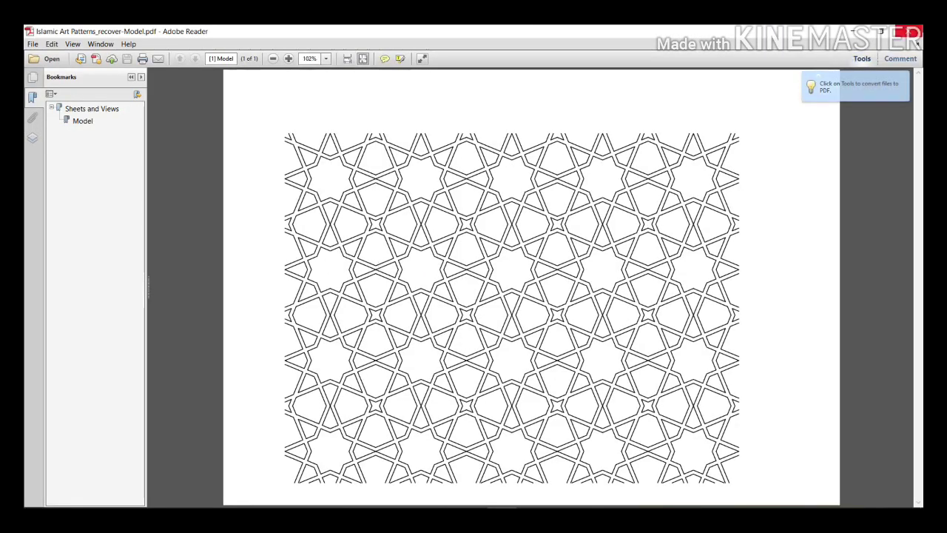
left_click(911, 32)
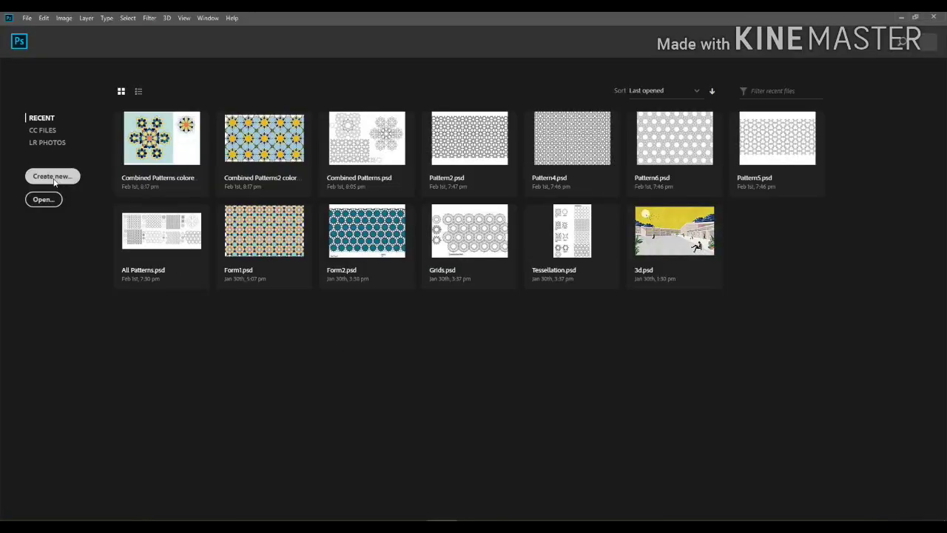
In Photoshop, create a new A4 document in landscape orientation at 300 pixels/inch with a white background
left_click(53, 178)
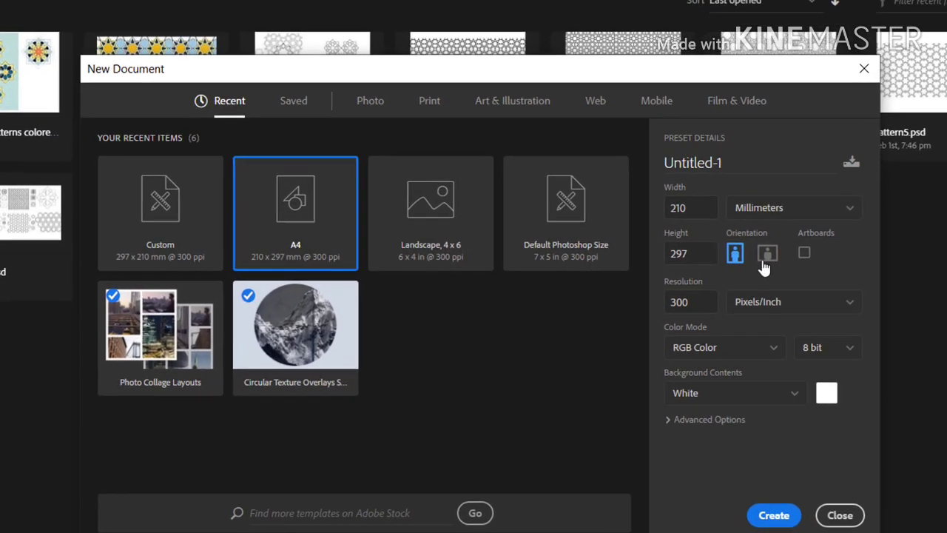
left_click(767, 258)
left_click(784, 527)
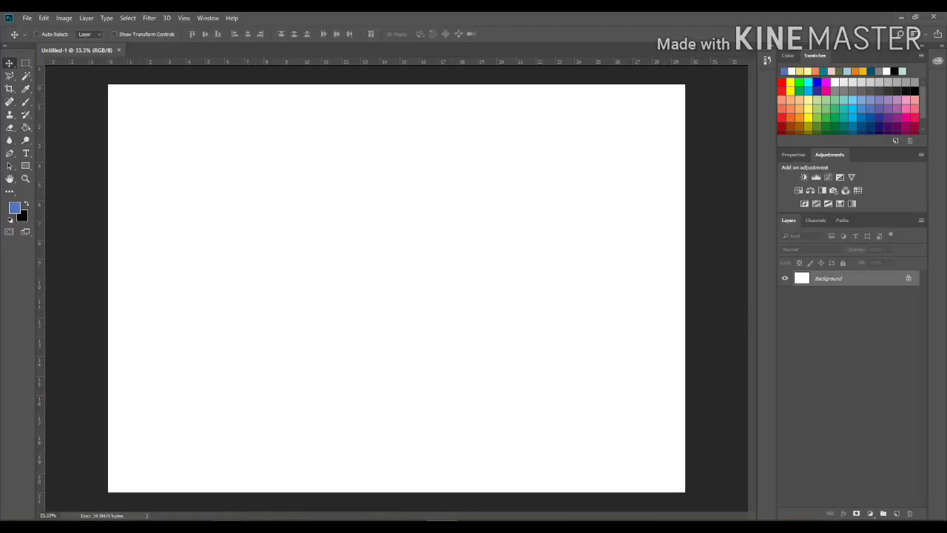
Place page 1 of Islamic Art Patterns_recover-Model.pdf from File Explorer into the new document, cropped to its bounding box
left_click(598, 488)
left_click(193, 146)
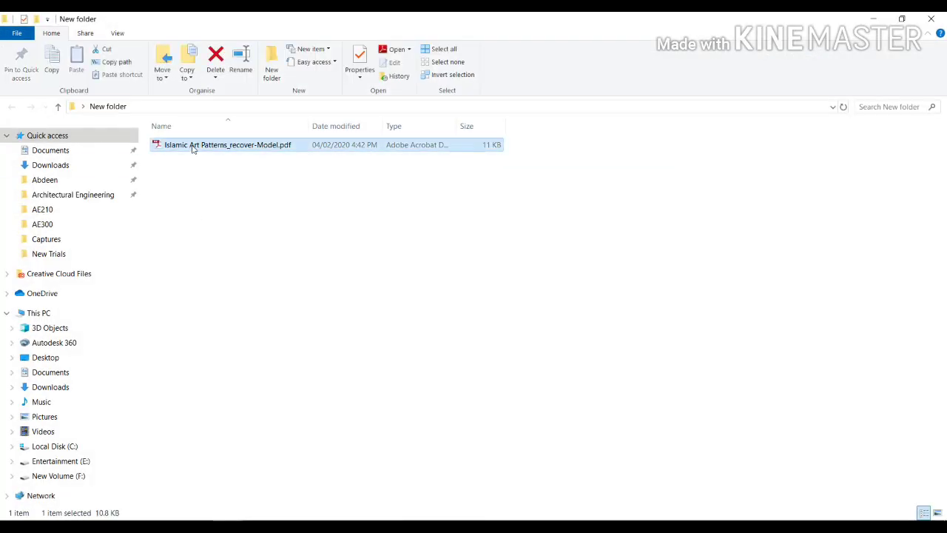
left_click_drag(212, 147, 463, 275)
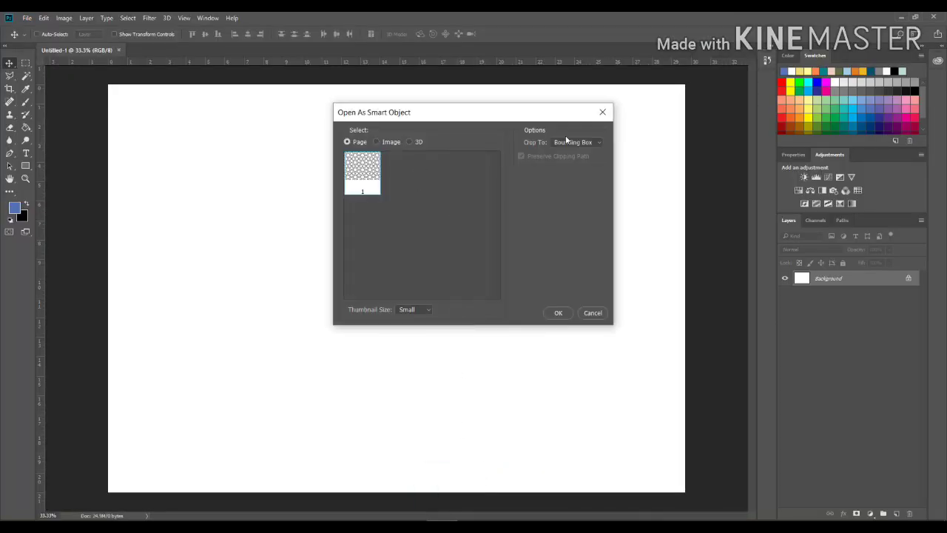
left_click(559, 311)
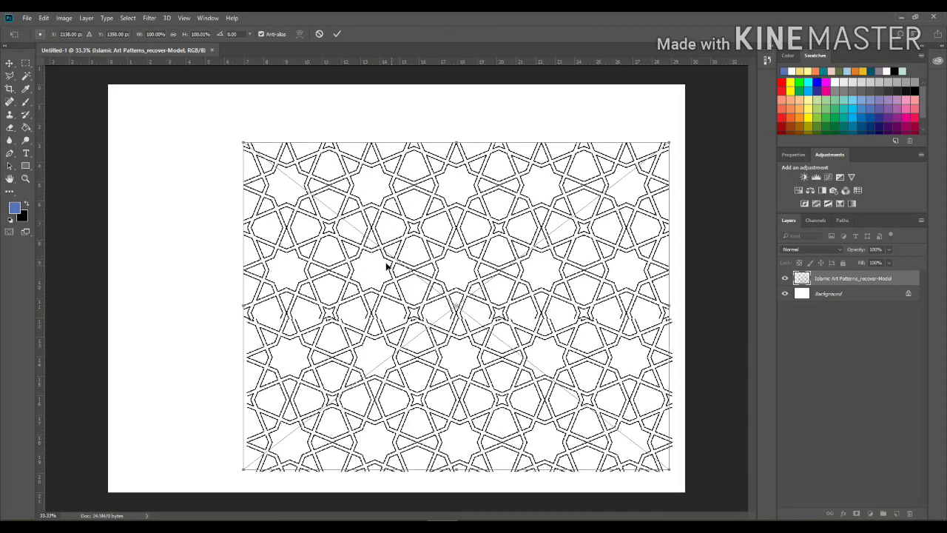
Enlarge the placed pattern to nearly fill the page, centre it, and rasterize its layer
left_click_drag(407, 272, 347, 252)
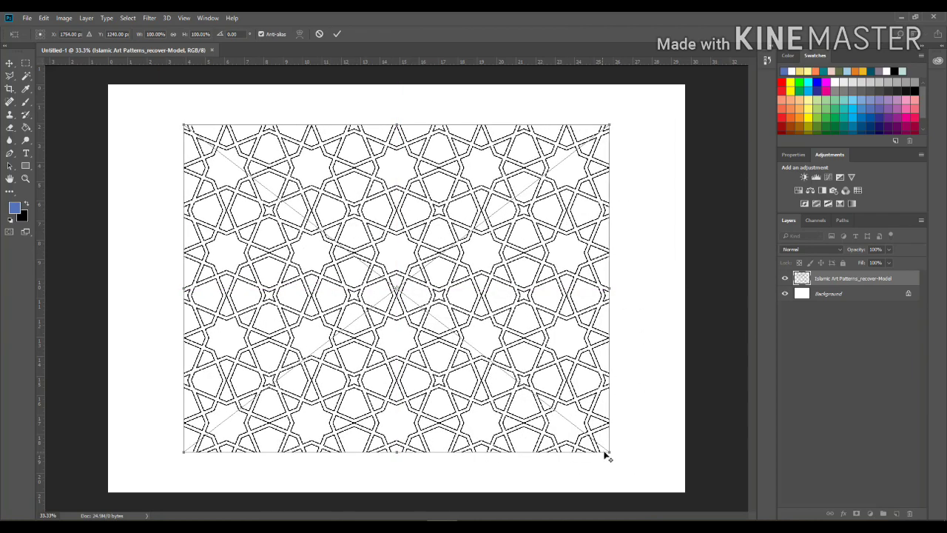
left_click_drag(605, 456, 644, 454)
left_click_drag(518, 398, 529, 398)
key("Return")
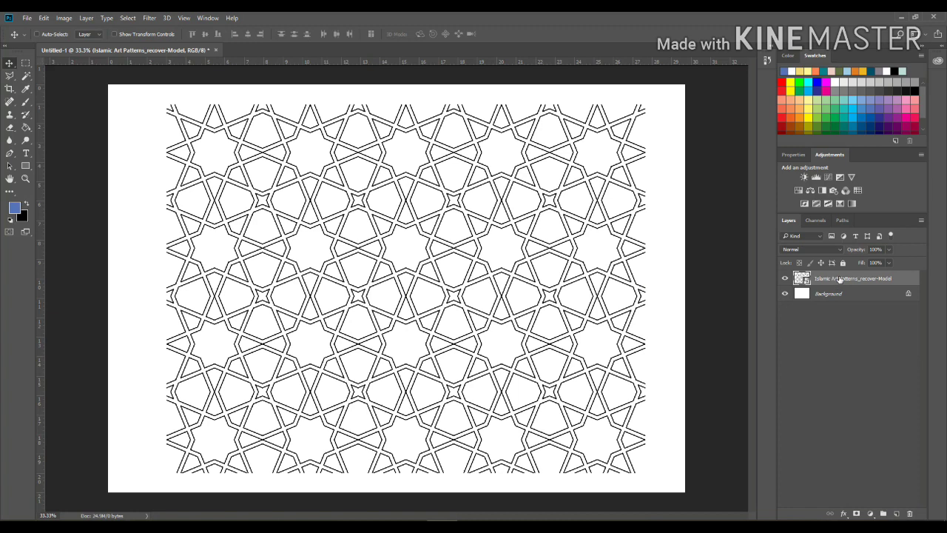
right_click(839, 278)
left_click(629, 288)
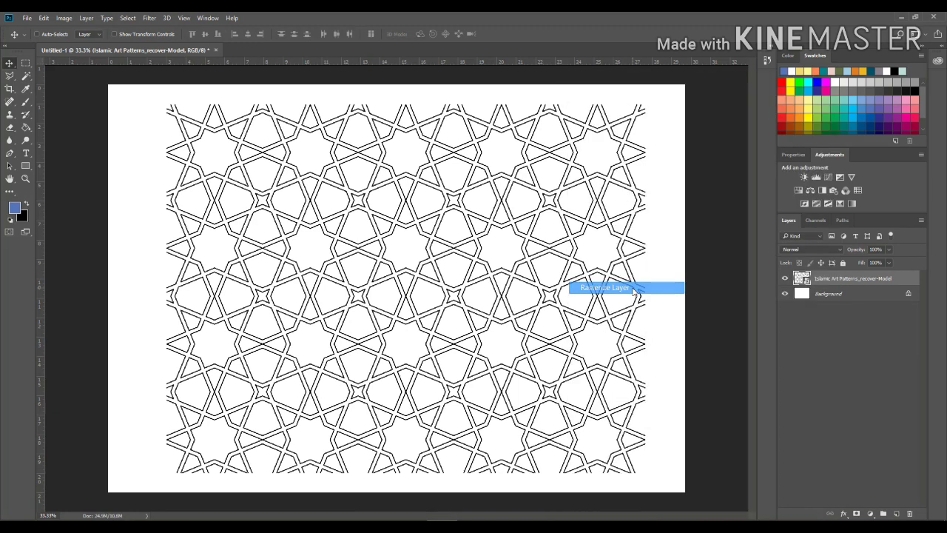
Select a rectangle around the whole pattern and fill it with white (#ffffff) on a new layer
left_click(25, 64)
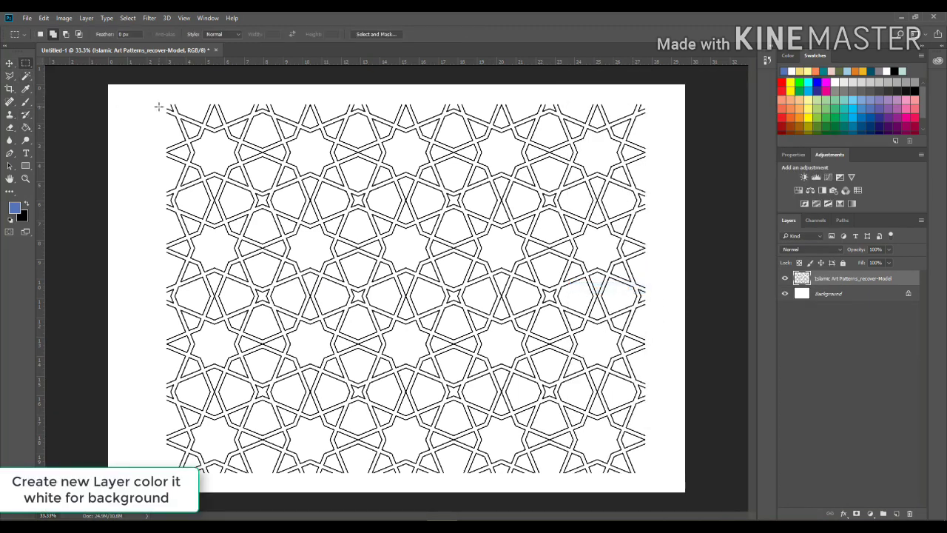
left_click_drag(523, 387, 649, 474)
left_click(896, 513)
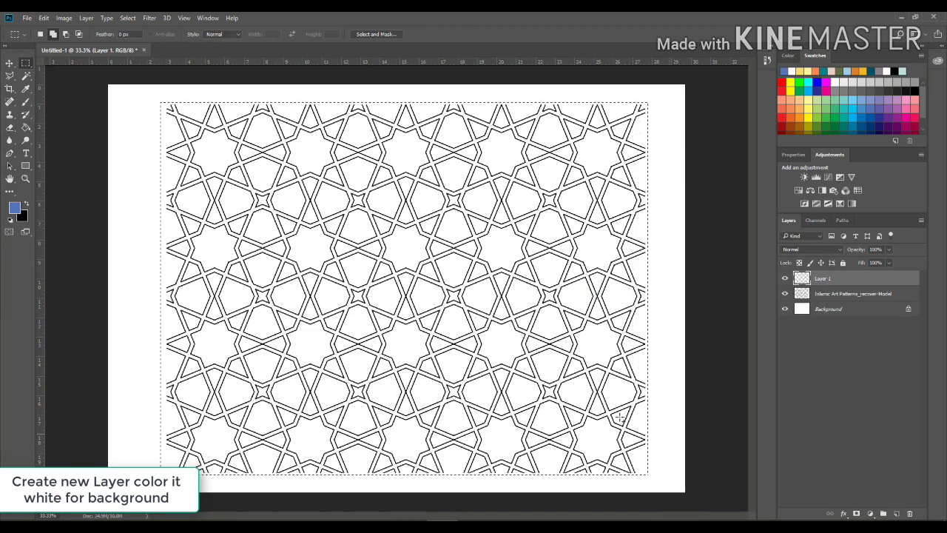
left_click(26, 127)
left_click(16, 209)
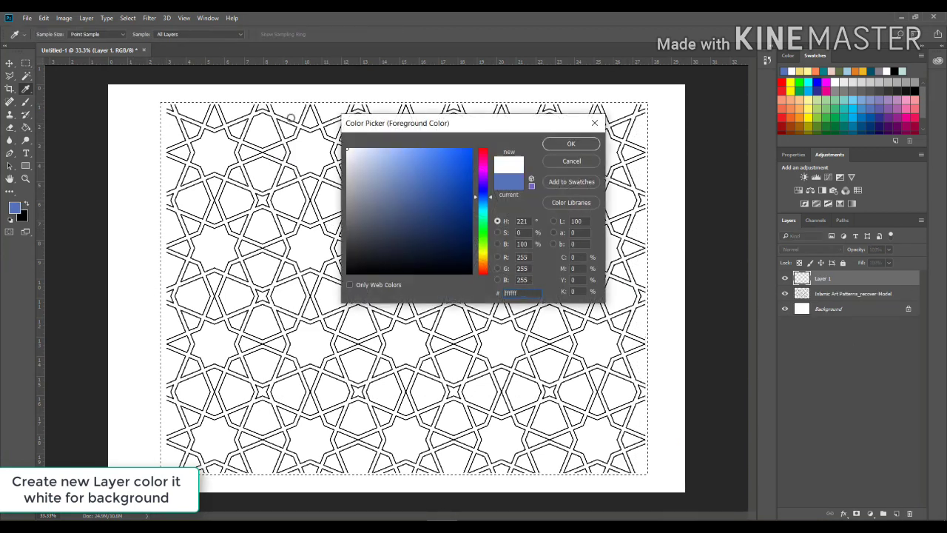
left_click(572, 144)
left_click(436, 207)
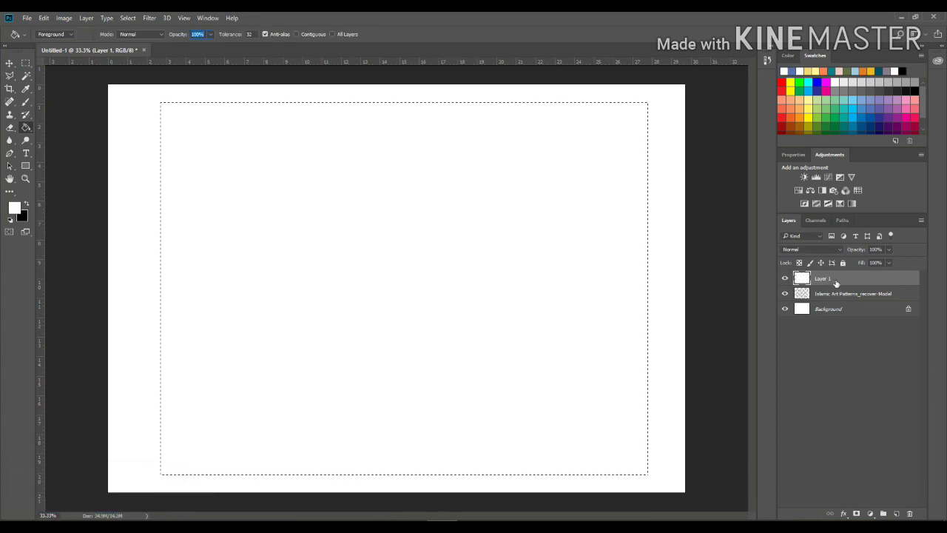
Move the white layer below the pattern layer, merge the two layers, and clear the selection
left_click_drag(836, 284, 843, 294)
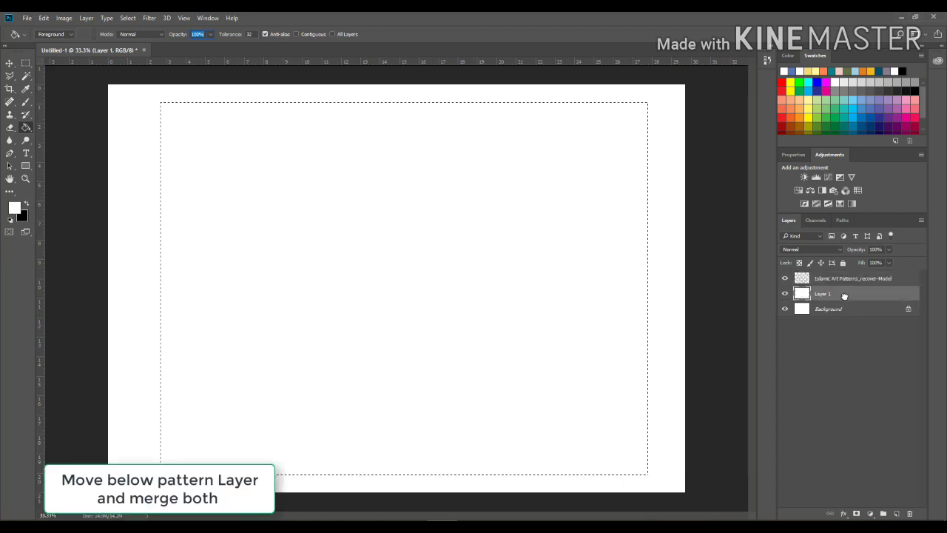
left_click(842, 278)
left_click(842, 293, "shift")
right_click(842, 294)
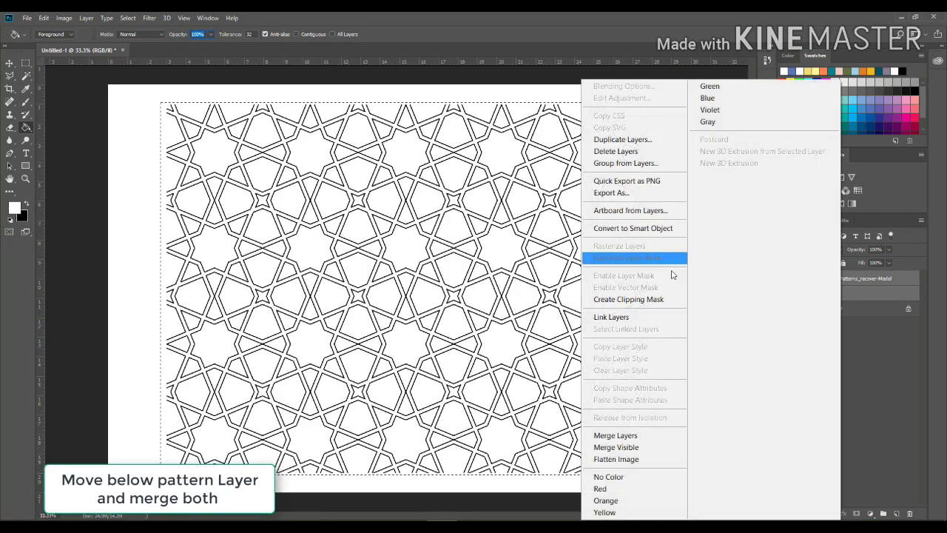
left_click(630, 435)
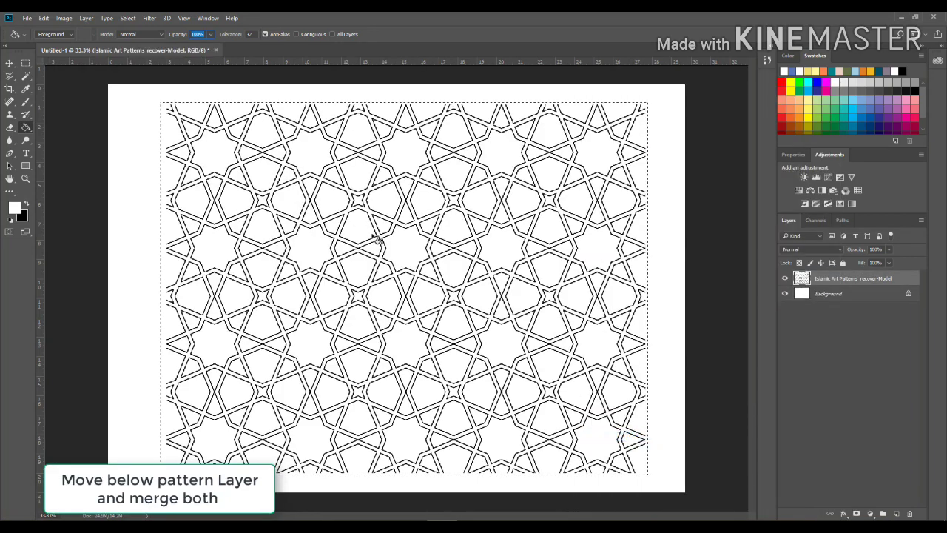
key("ctrl+d")
key("v")
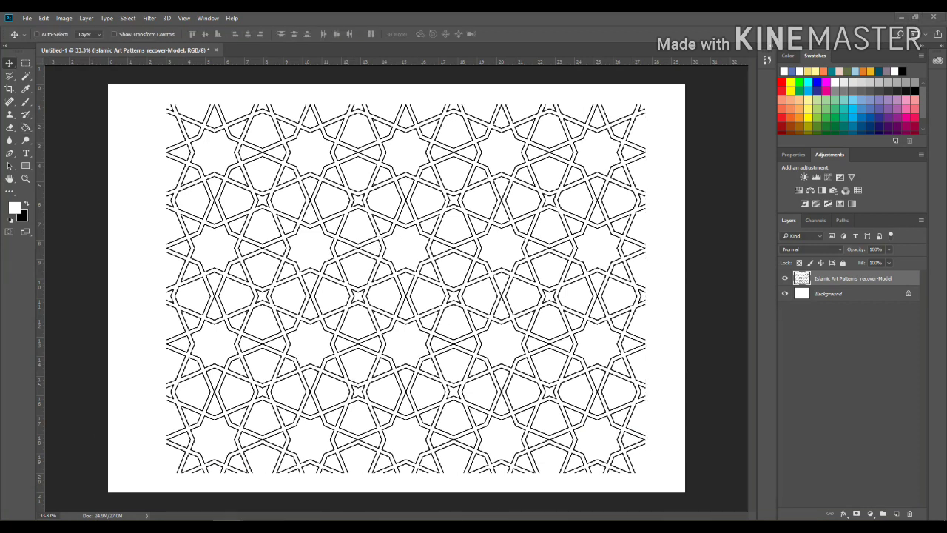
Place the white-flower palette image f2ad76de06a505c24730b743aeb77f09.jpg from the Color Pallates folder into the document
mouse_move(230, 527)
left_click(294, 474)
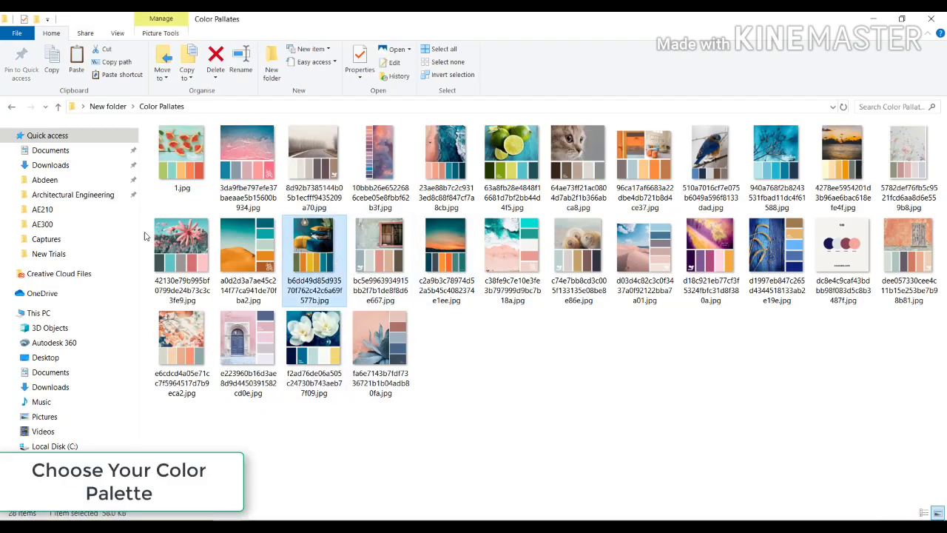
left_click_drag(312, 327, 518, 273)
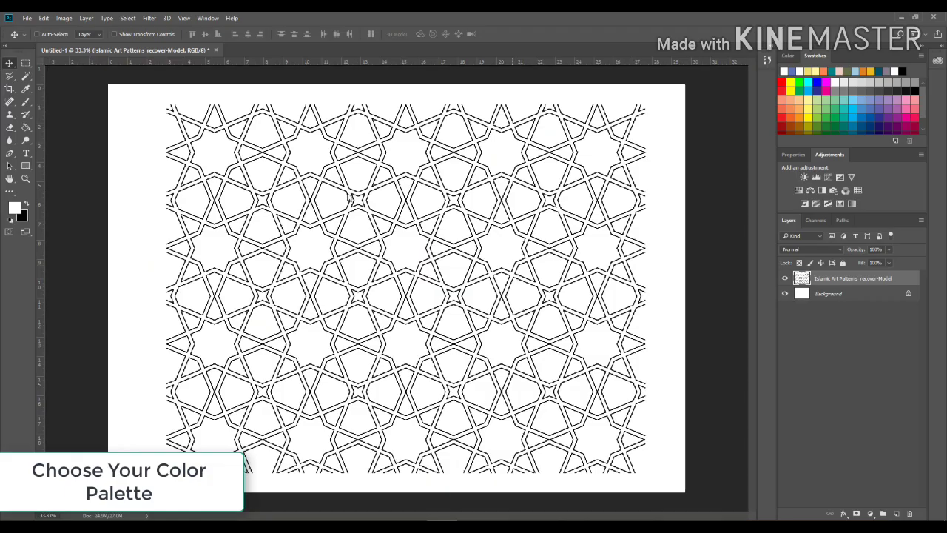
left_click_drag(346, 206, 512, 265)
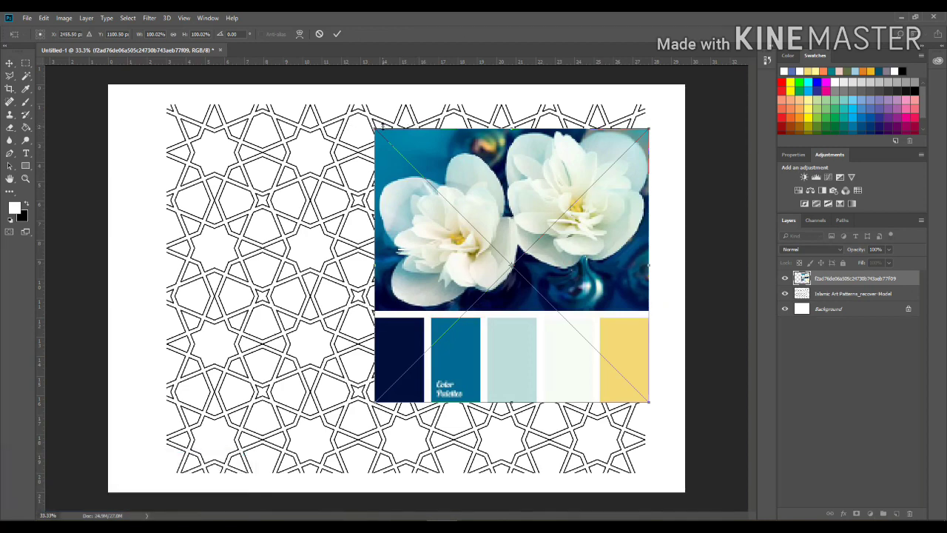
Shrink the palette image to about half its size and position it over the pattern's lower right corner
left_click_drag(395, 145, 508, 262)
left_click_drag(549, 314, 543, 372)
key("Return")
mouse_move(844, 287)
left_mouse_down()
mouse_move(851, 304)
mouse_move(838, 287)
left_mouse_up()
left_click_drag(614, 401, 629, 409)
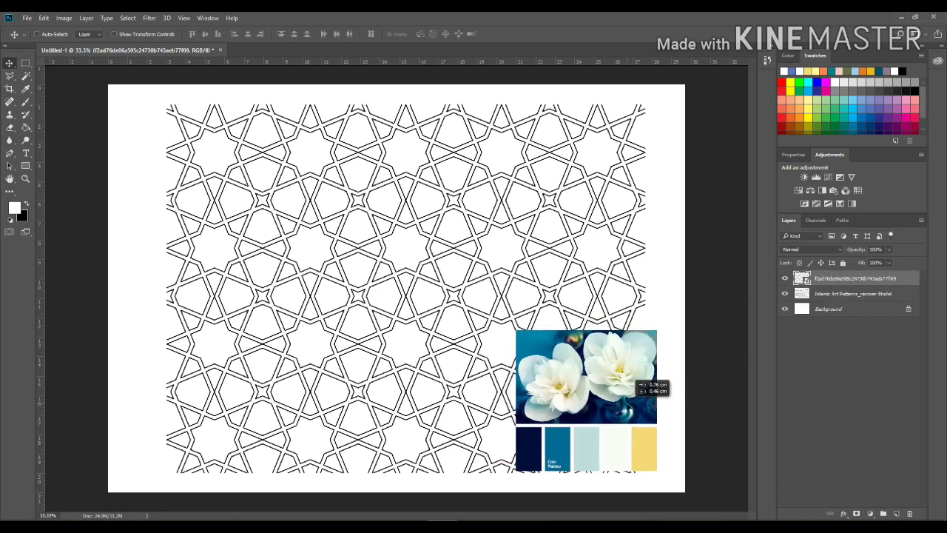
Hide the palette image layer and make the pattern layer active
left_click(786, 280)
left_click(818, 294)
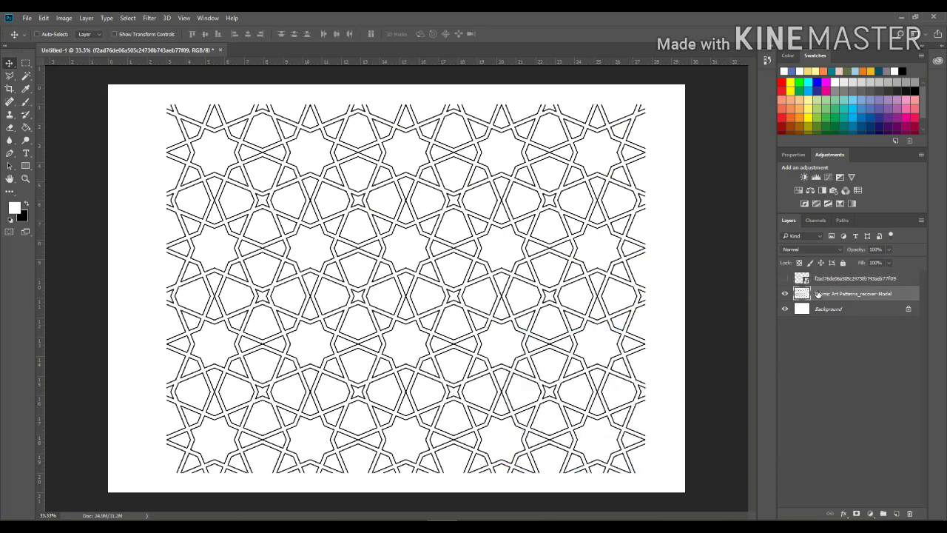
Select all the large star-shaped centres of the pattern with the Magic Wand
key("w")
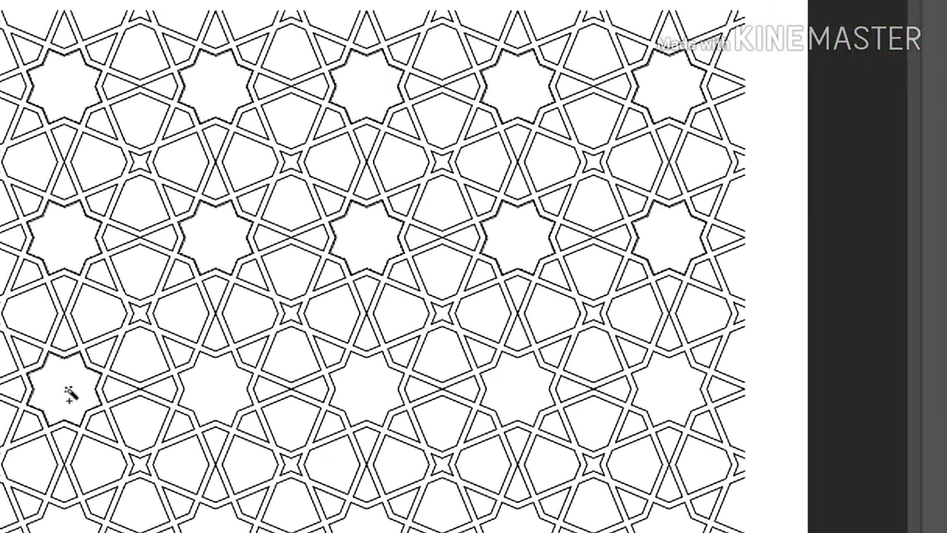
left_click(69, 393)
left_click(220, 392, "shift")
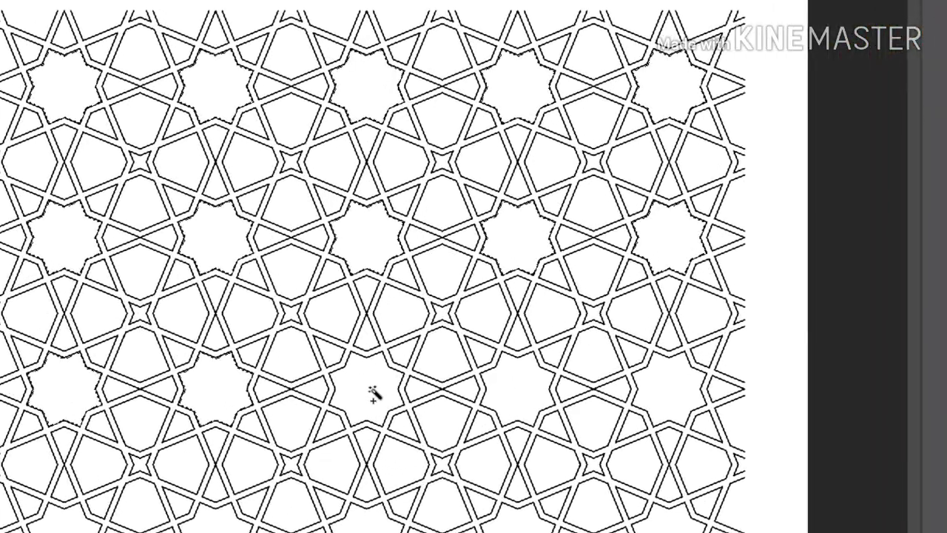
left_click(372, 393, "shift")
left_click(509, 392, "shift")
left_click(662, 401, "shift")
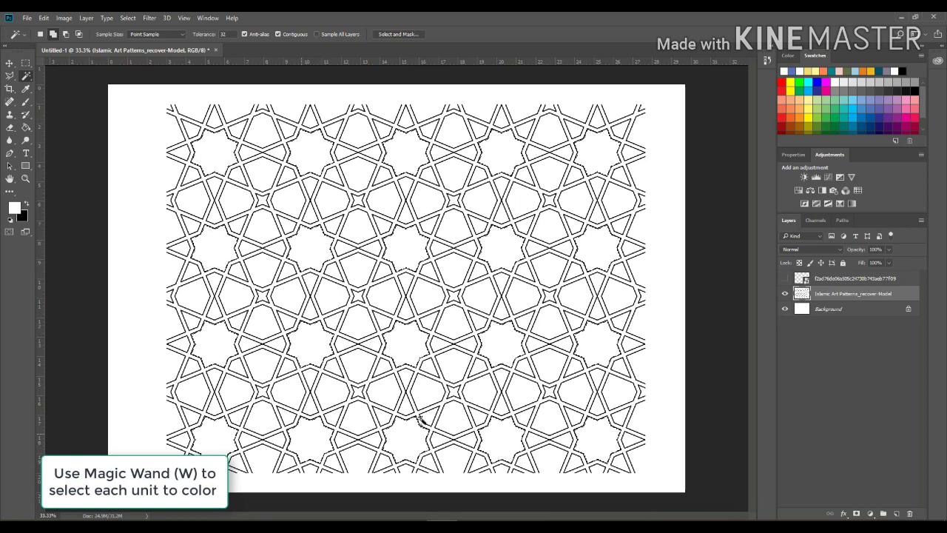
Show the palette image, sample its yellow, and fill the selected star centres with it on a new layer
key("ctrl+shift+alt+n")
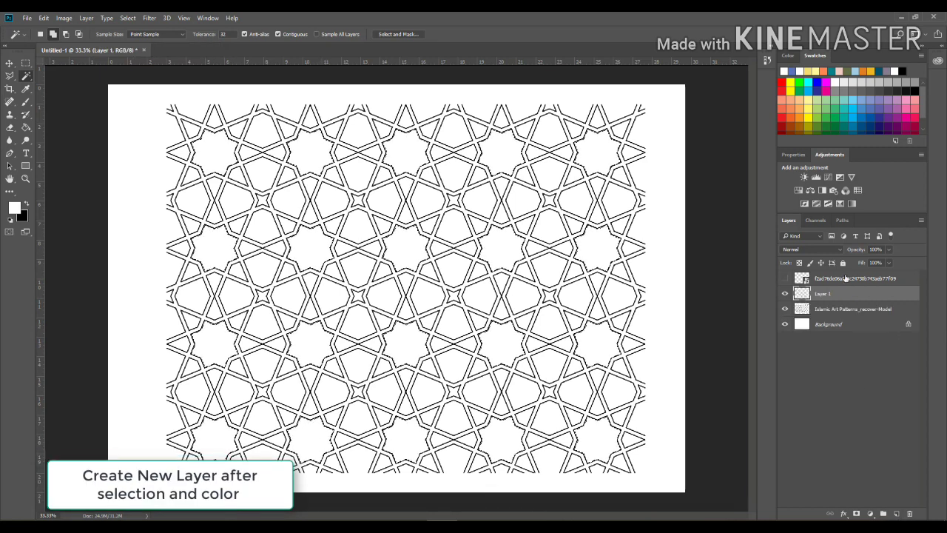
left_click(801, 278)
left_click(785, 278)
key("i")
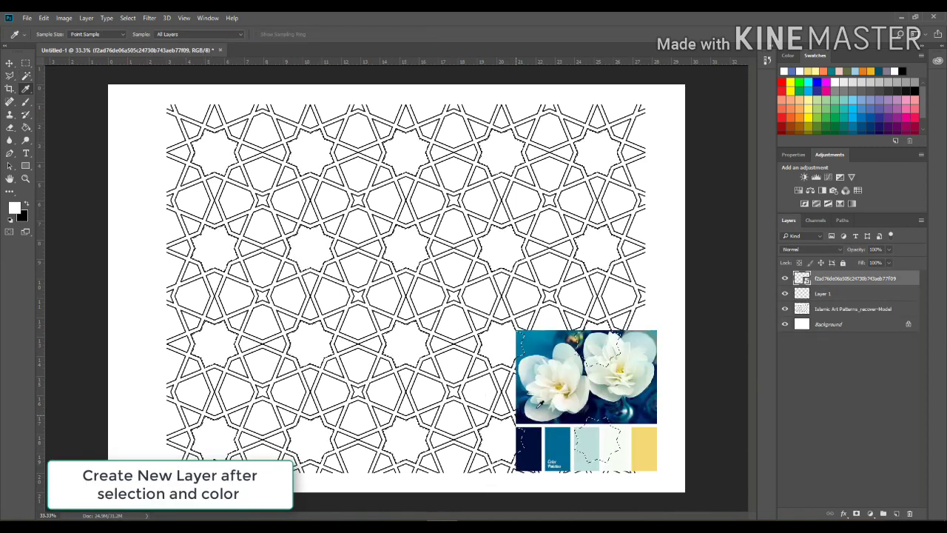
left_click(529, 441)
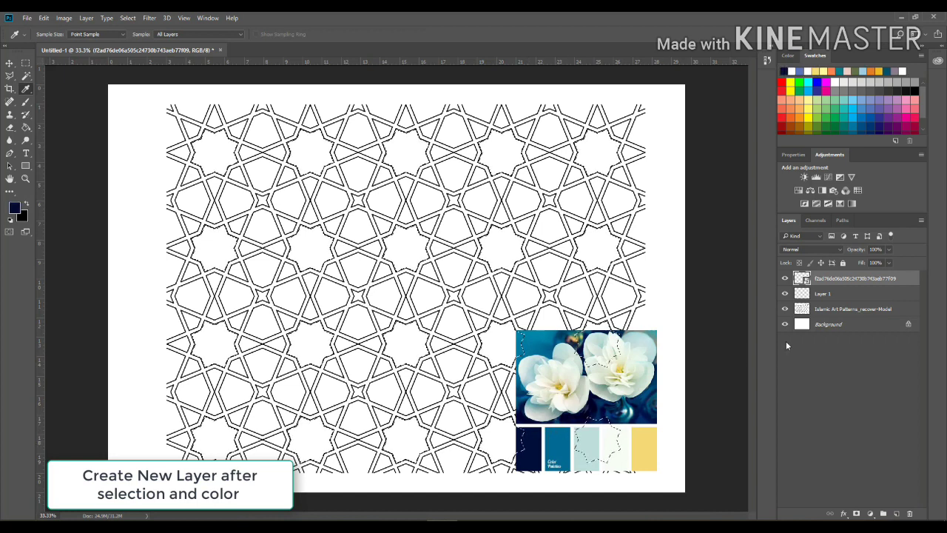
left_click(656, 443)
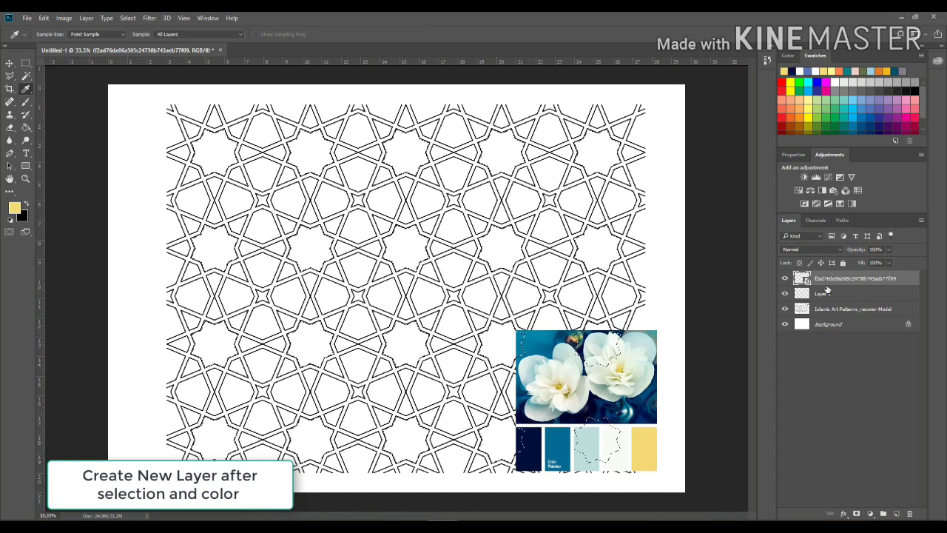
left_click(848, 293)
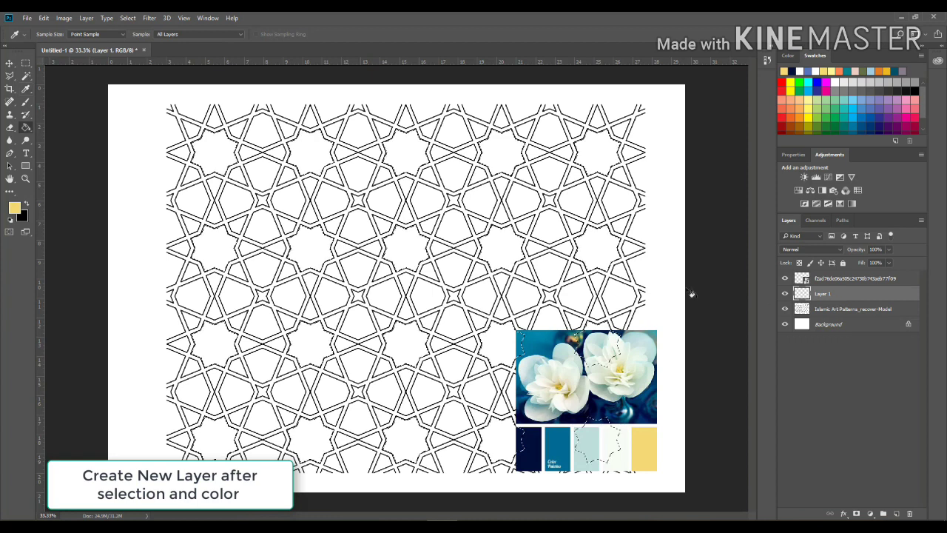
key("g")
left_click(502, 250)
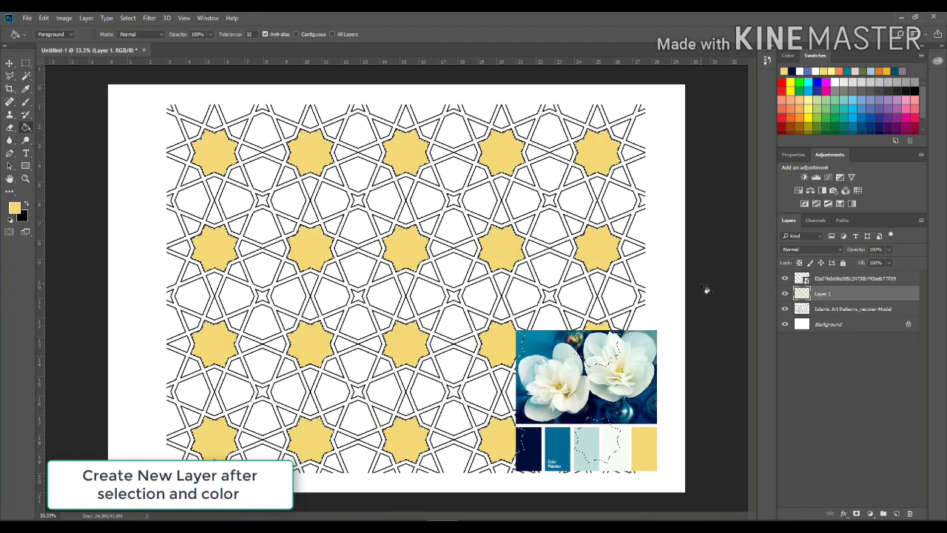
Select the eight points around the first star in the top row and fill them on a new layer with the palette's navy
left_click(825, 311)
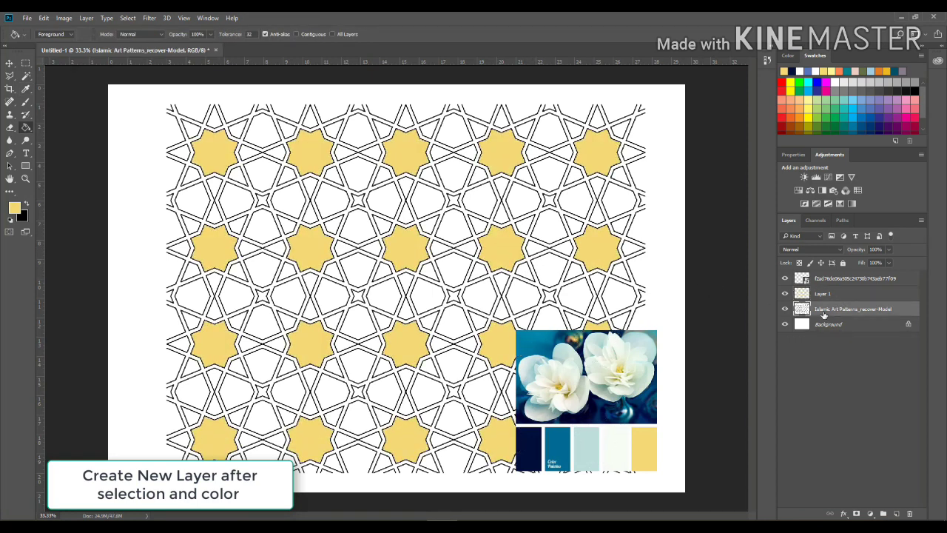
key("w")
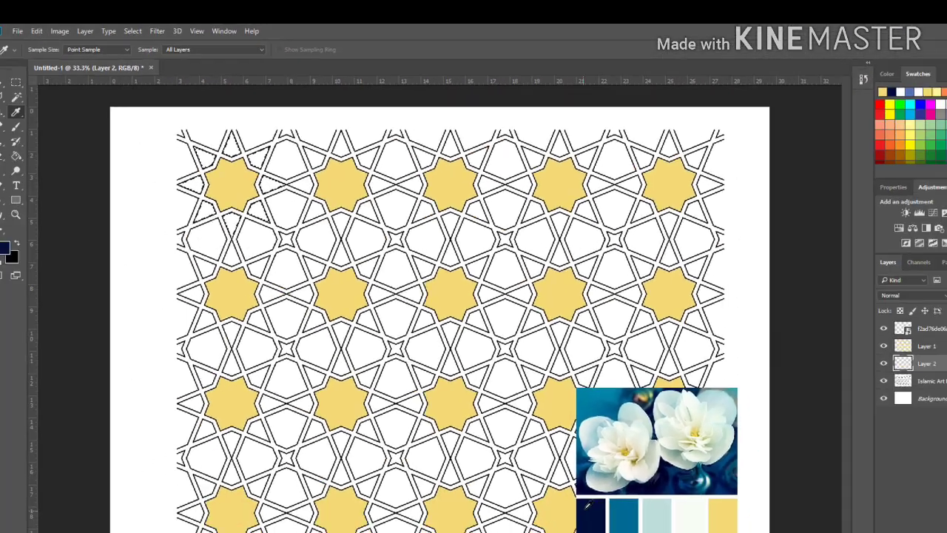
key("g")
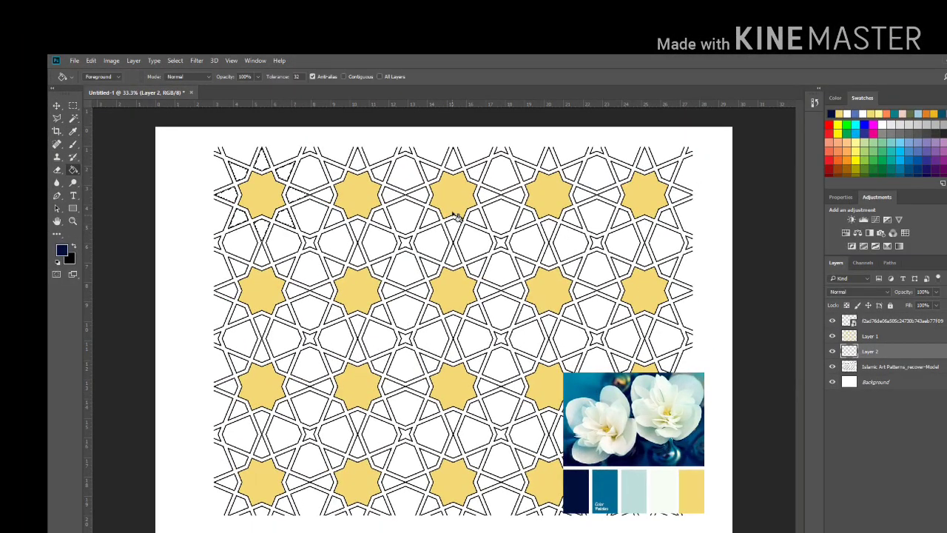
left_click(287, 179)
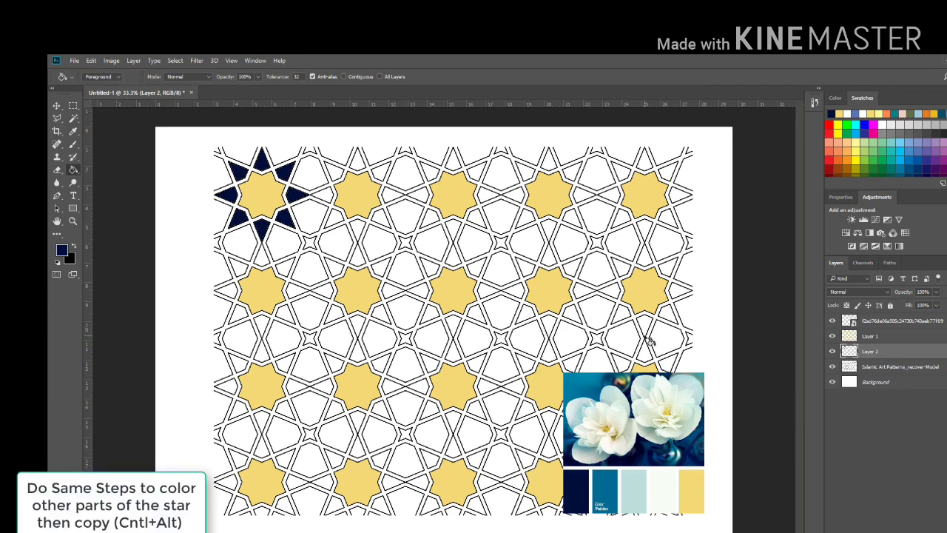
Copy the navy points around each of the other four stars in the top row
key("ctrl+a")
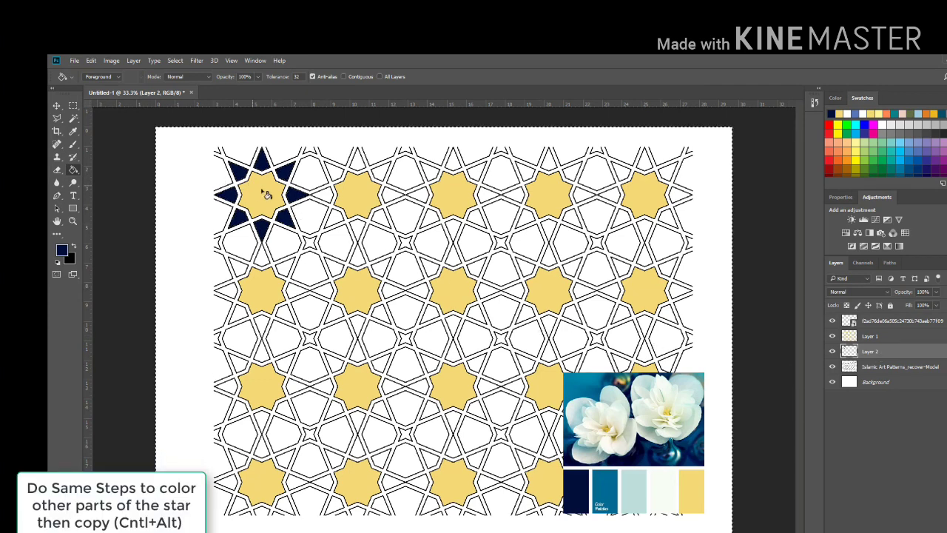
key("v")
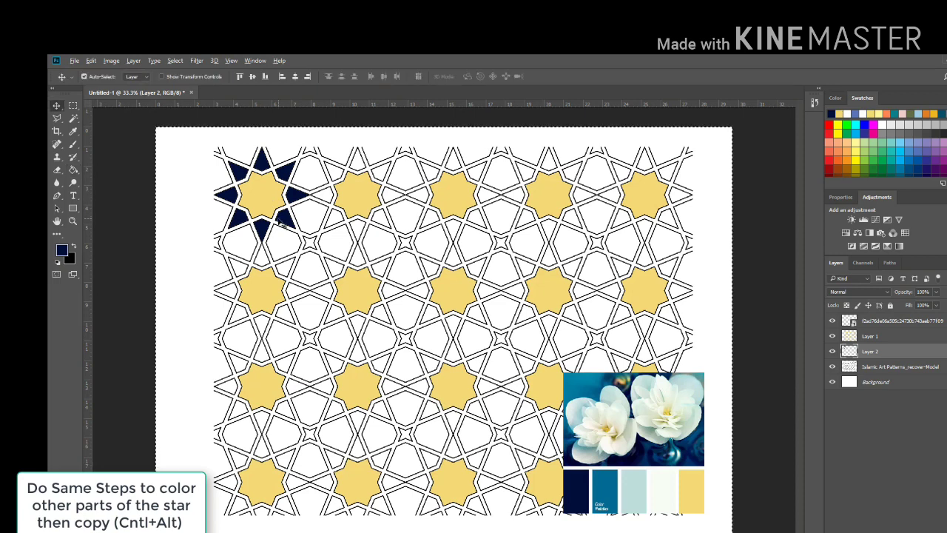
left_click_drag(285, 226, 388, 194)
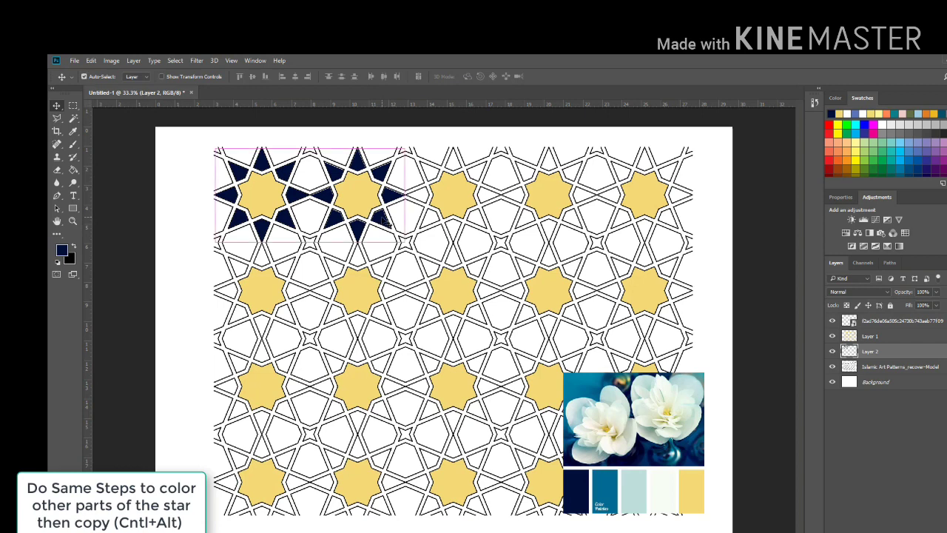
left_click_drag(384, 218, 576, 232)
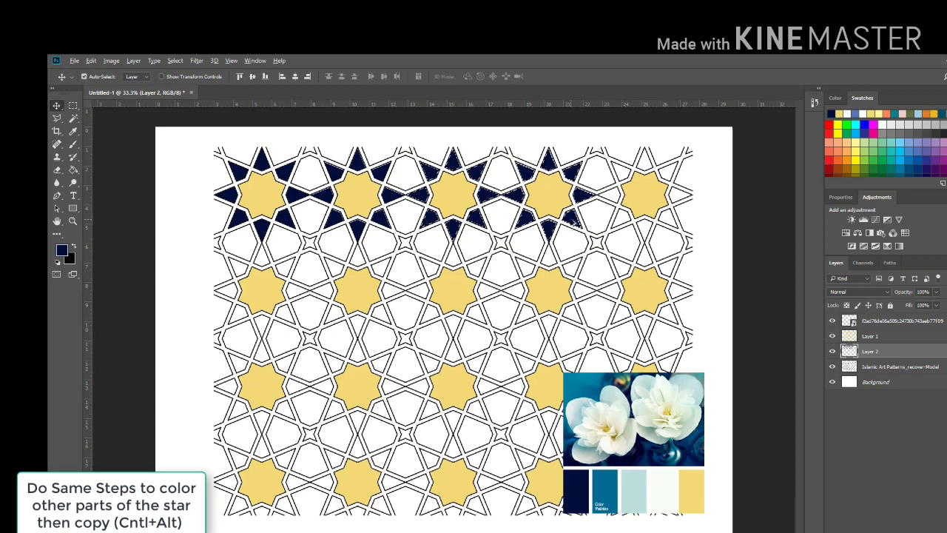
left_click_drag(574, 216, 666, 233)
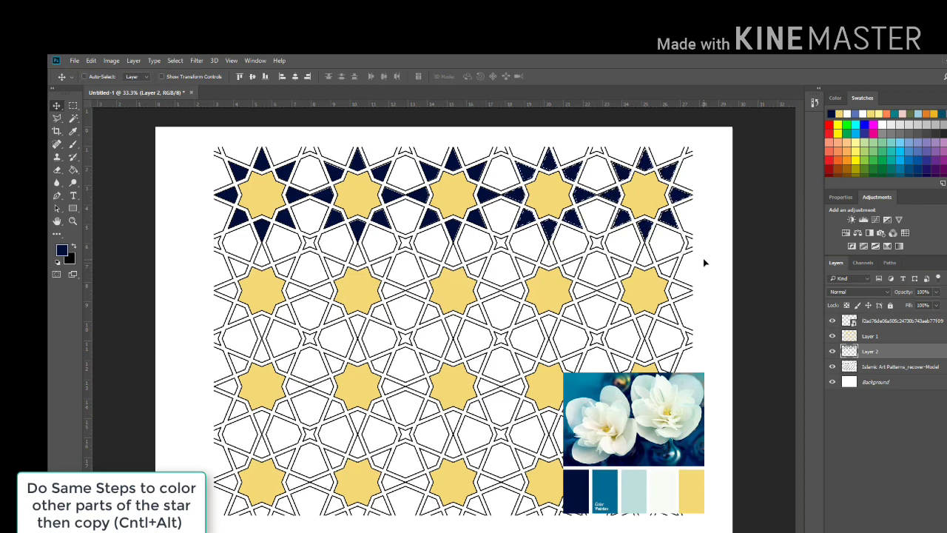
Copy the row of navy points down onto the three remaining rows of stars
key("ctrl+a")
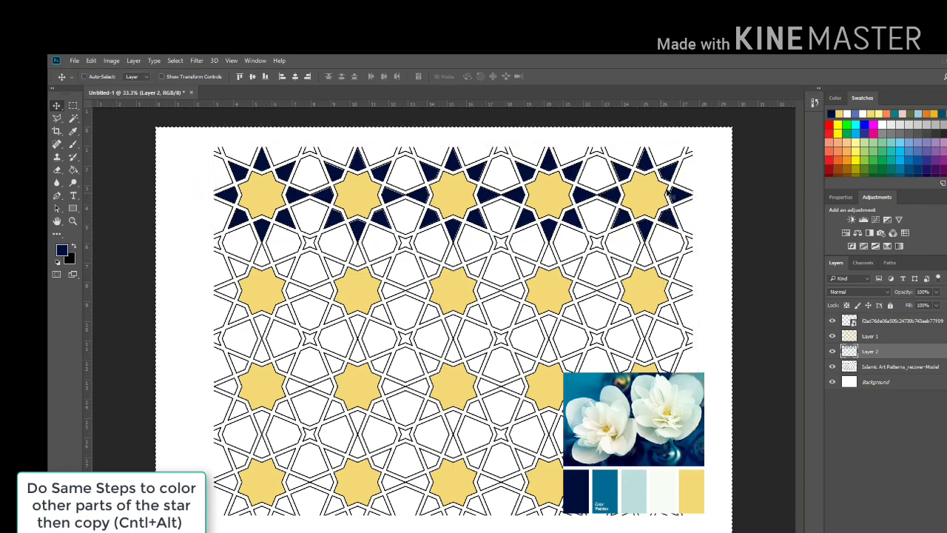
left_click_drag(679, 196, 669, 292)
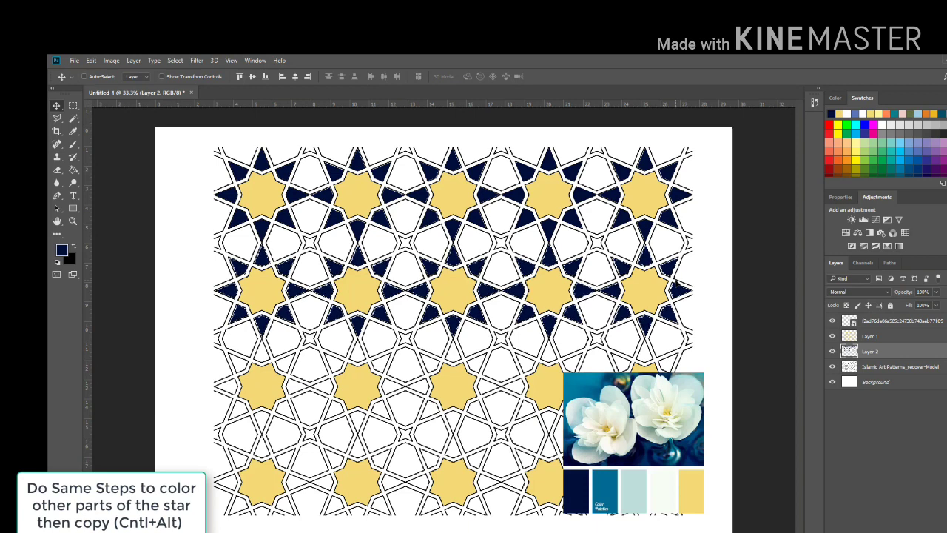
left_click_drag(575, 297, 570, 294)
left_click_drag(682, 275, 633, 458)
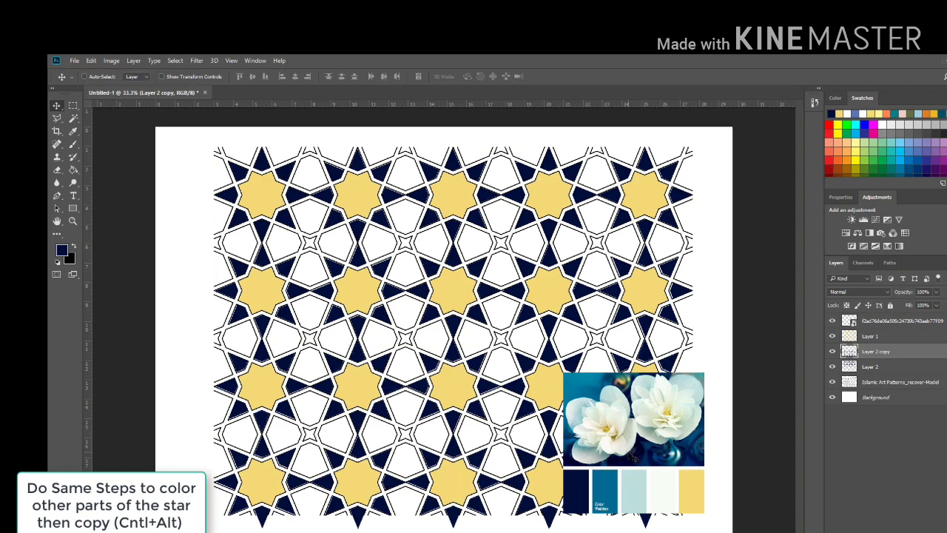
Move the palette image up the page, off the lower rows of stars
left_click(896, 368)
left_click(896, 381)
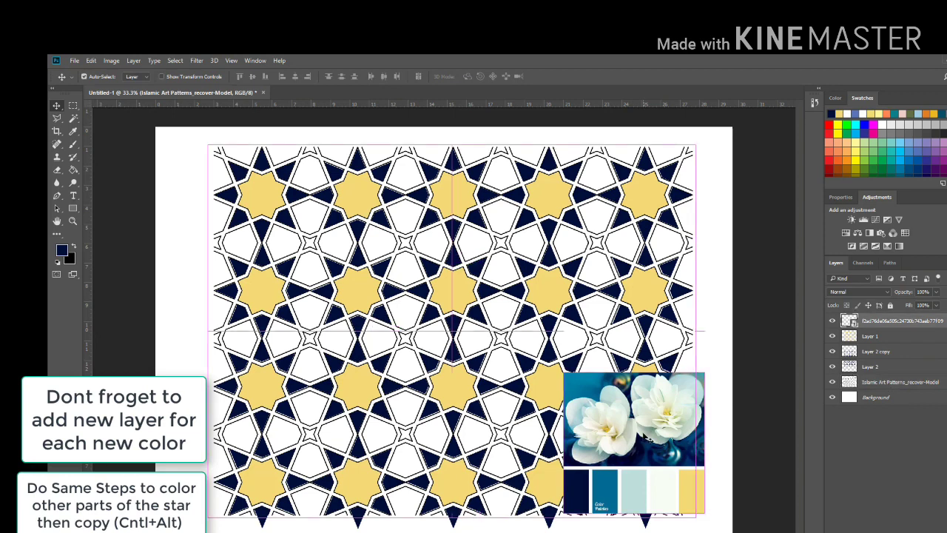
left_click_drag(649, 433, 640, 272)
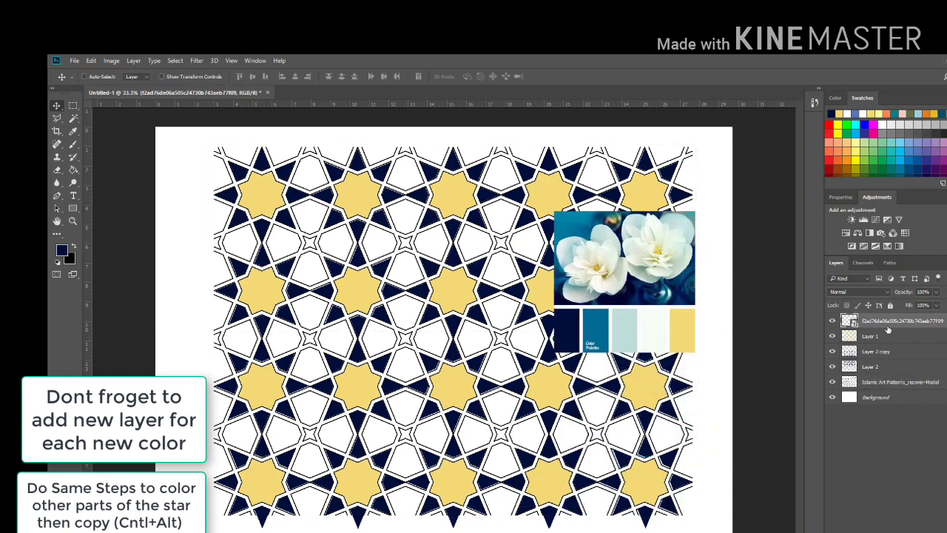
On the pattern layer, select the kite-shaped cells above and below the first row's horizontal navy points with the Magic Wand
left_click(891, 382)
key("w")
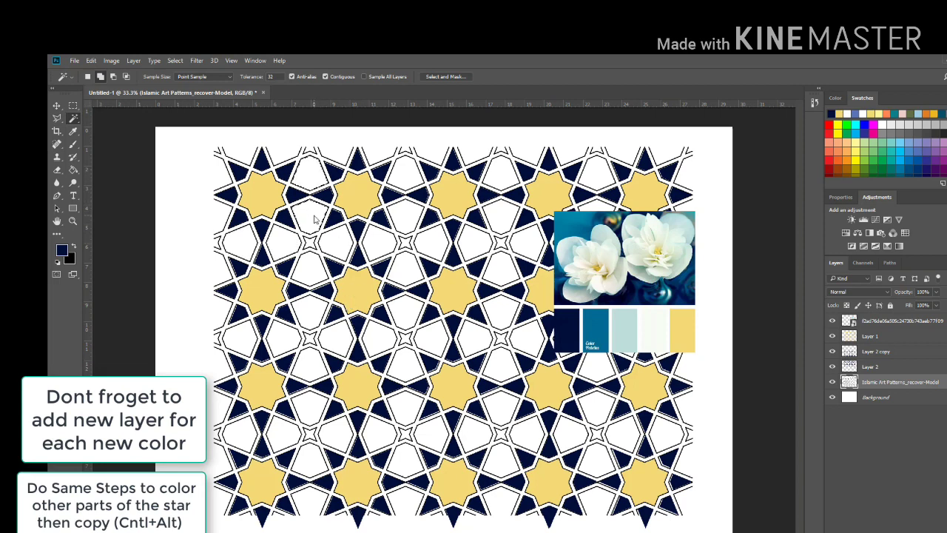
left_click(510, 170, "shift")
left_click(589, 174, "shift")
Fill the selected kite-shaped cells on a new layer with the palette's pale aqua and copy them to the rows below
key("ctrl+shift+alt+n")
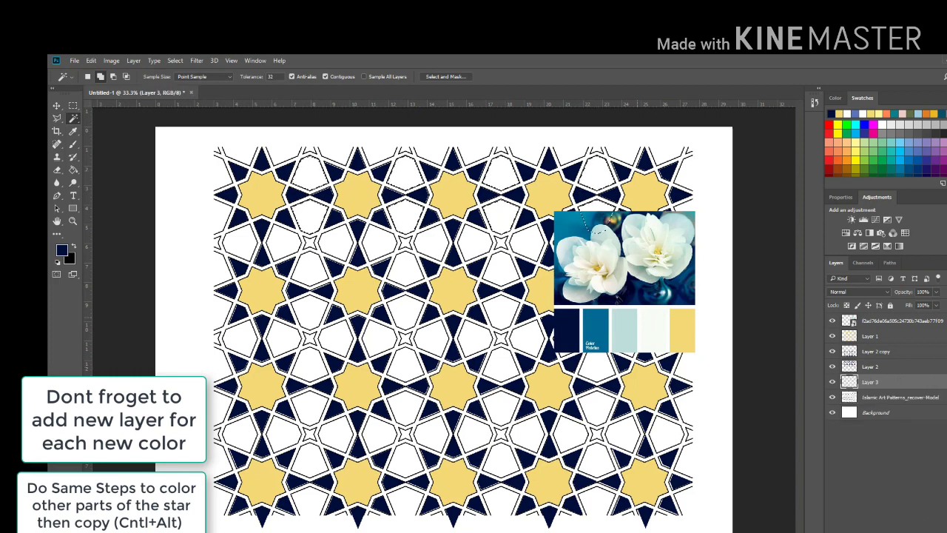
key("i")
left_click(630, 342)
key("g")
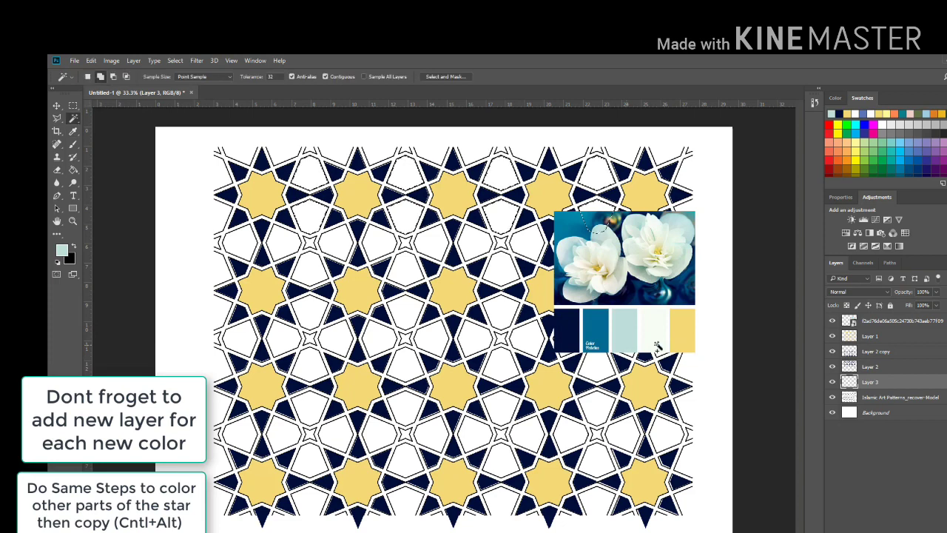
left_click(603, 184)
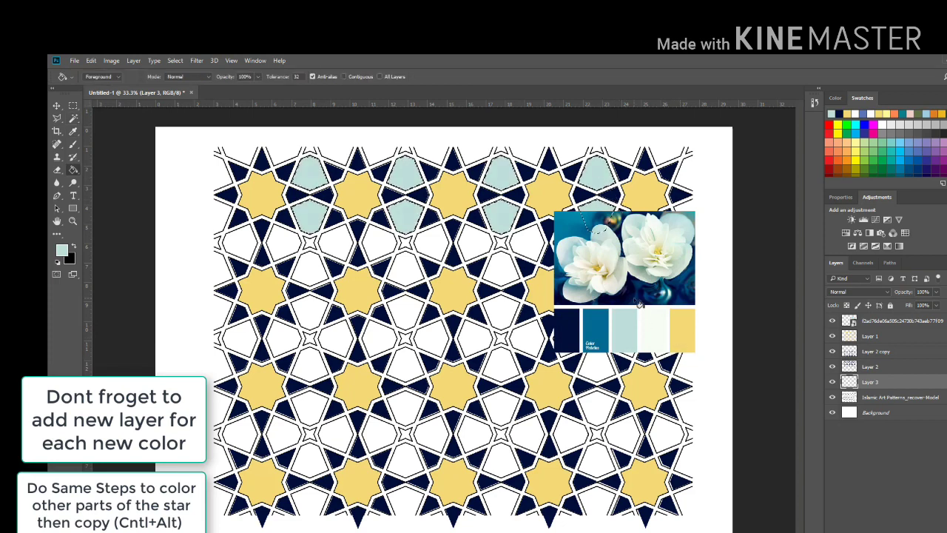
key("v")
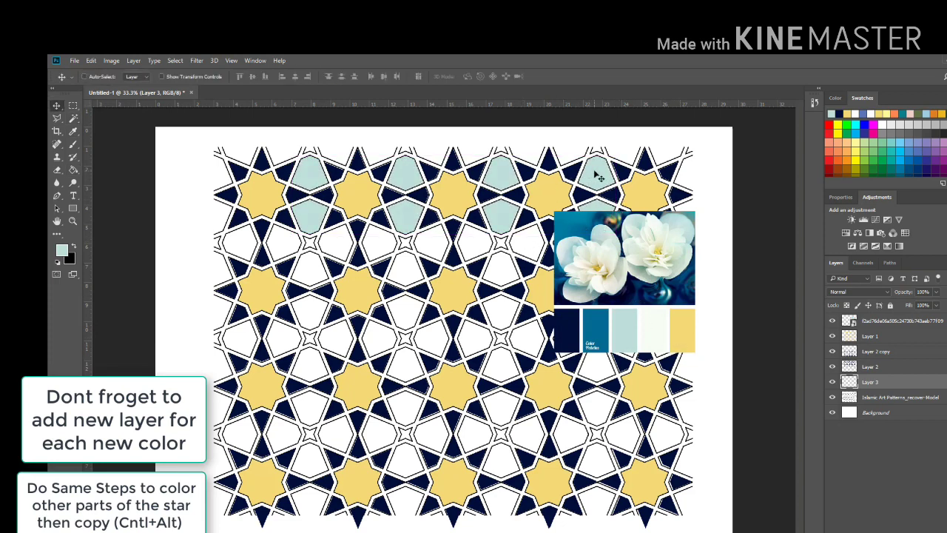
left_click_drag(601, 182, 601, 275)
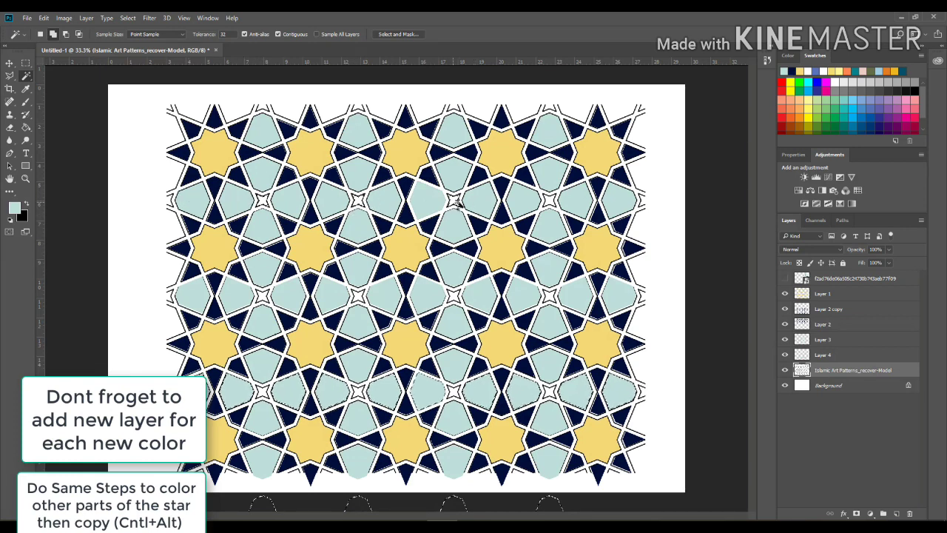
Fill the first row of small four-pointed stars on a new layer with the palette's medium blue and copy them to the rows below
left_click(894, 511)
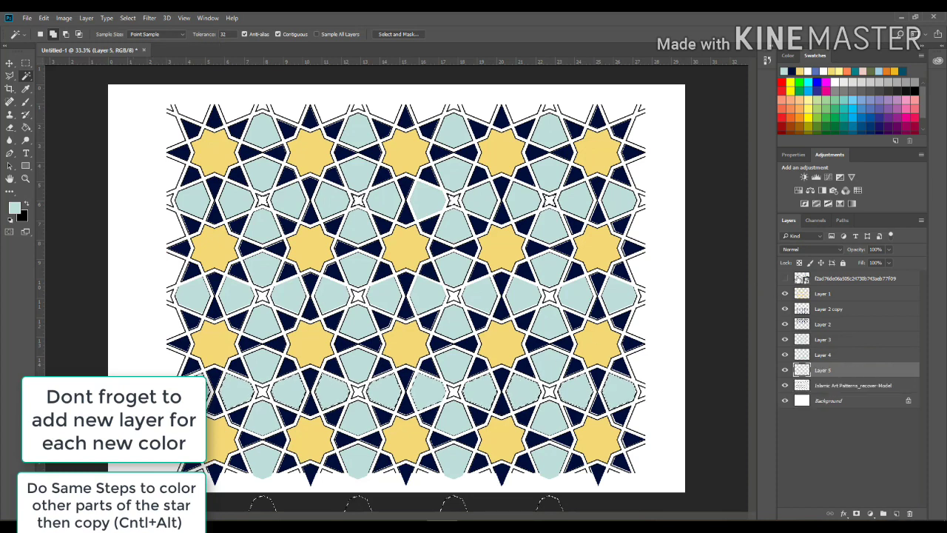
left_click(786, 278)
key("i")
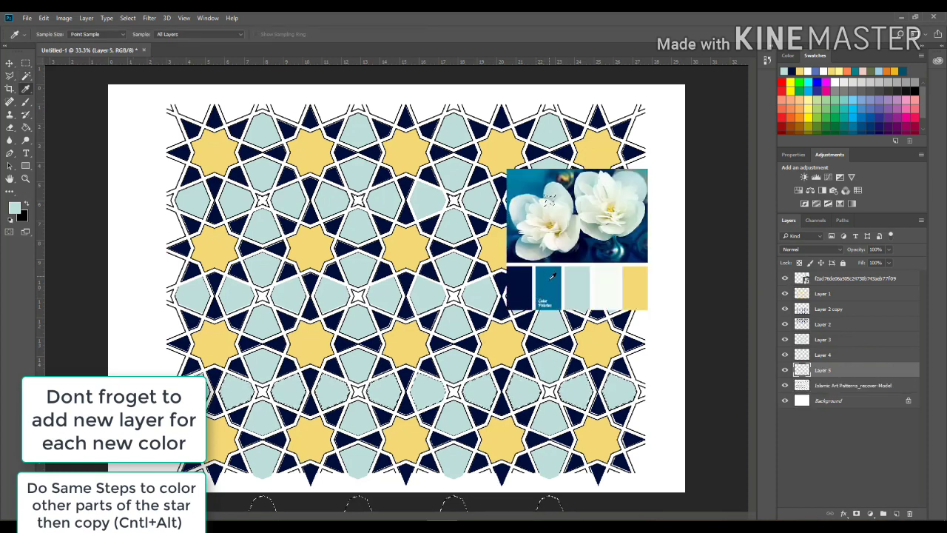
left_click(552, 276)
left_click(785, 278)
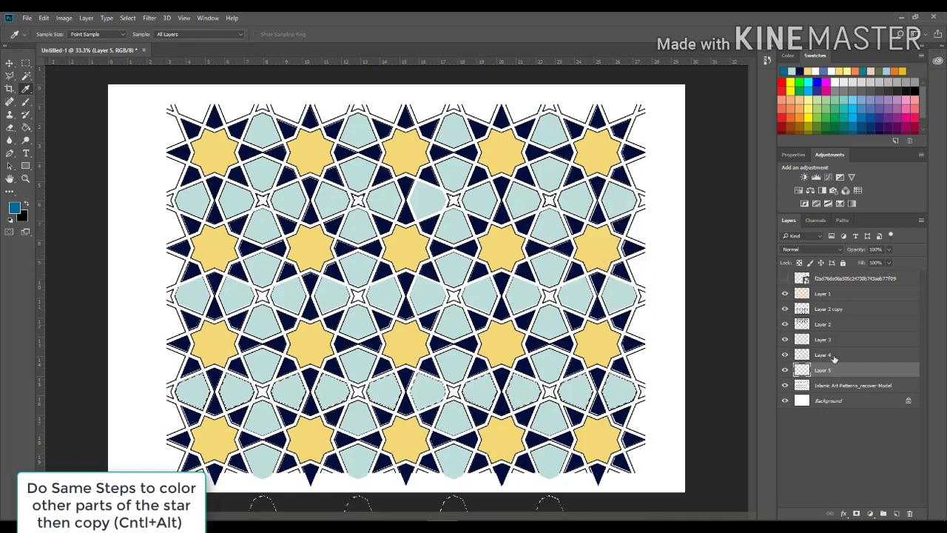
key("g")
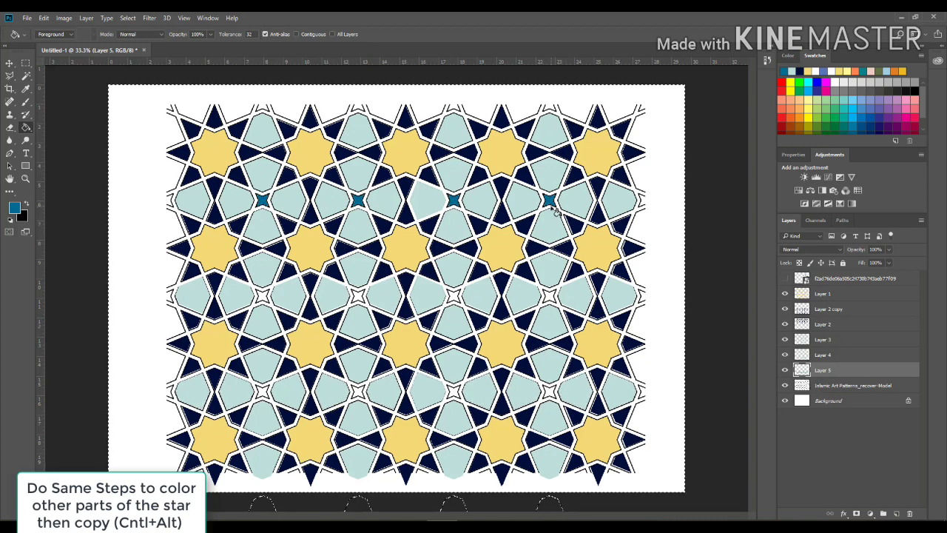
left_click_drag(549, 225, 551, 296)
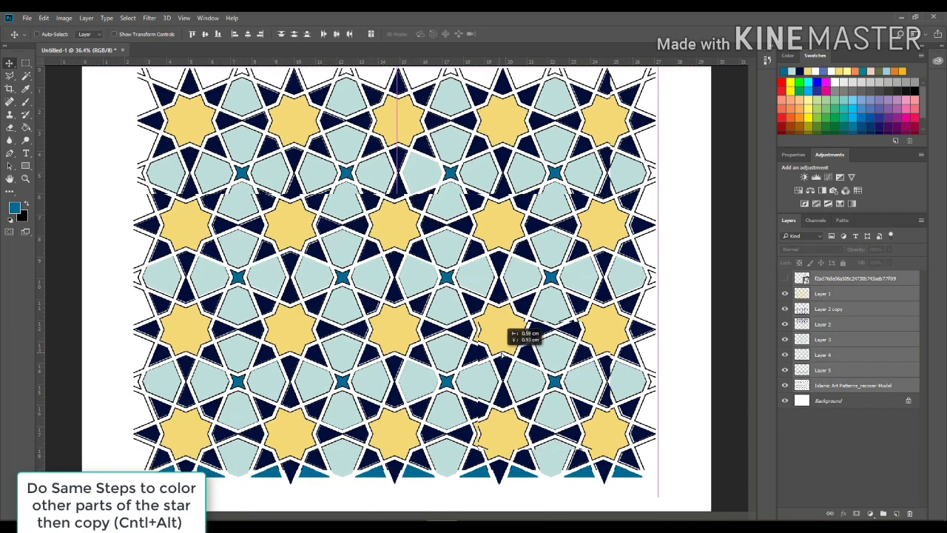
Reposition the pattern and all its colour layers together on the page
left_click_drag(500, 348, 553, 324)
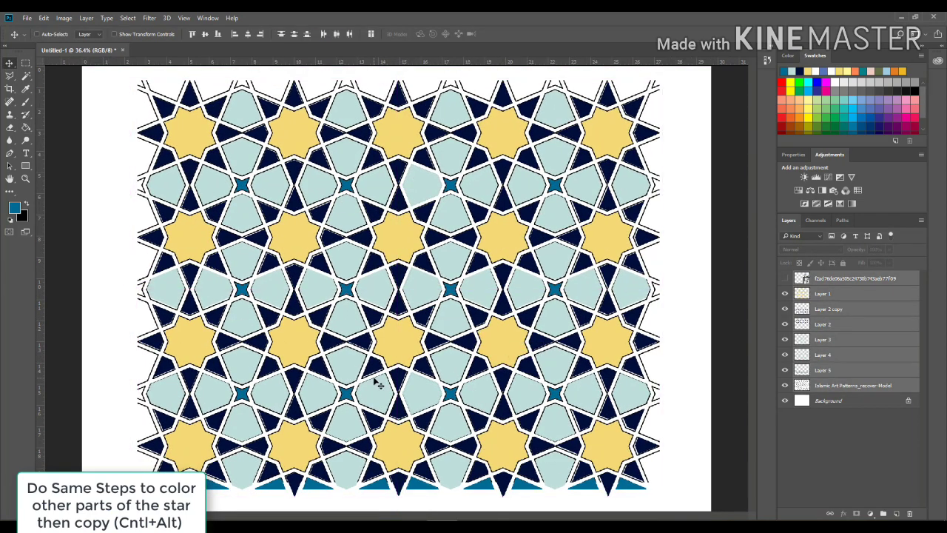
Toggle the visibility of the AutoCAD line pattern layer to compare the coloured design with and without its black outlines
left_click(850, 388)
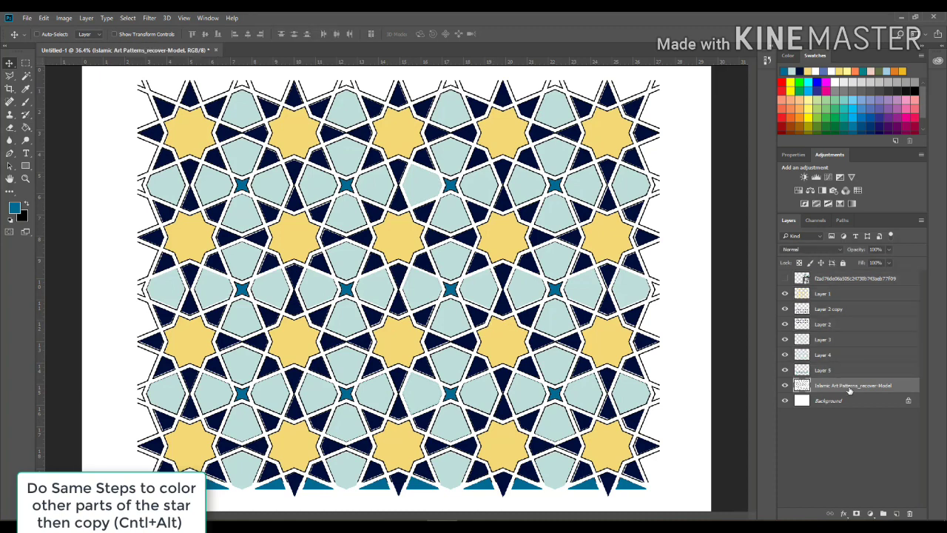
left_click(786, 386)
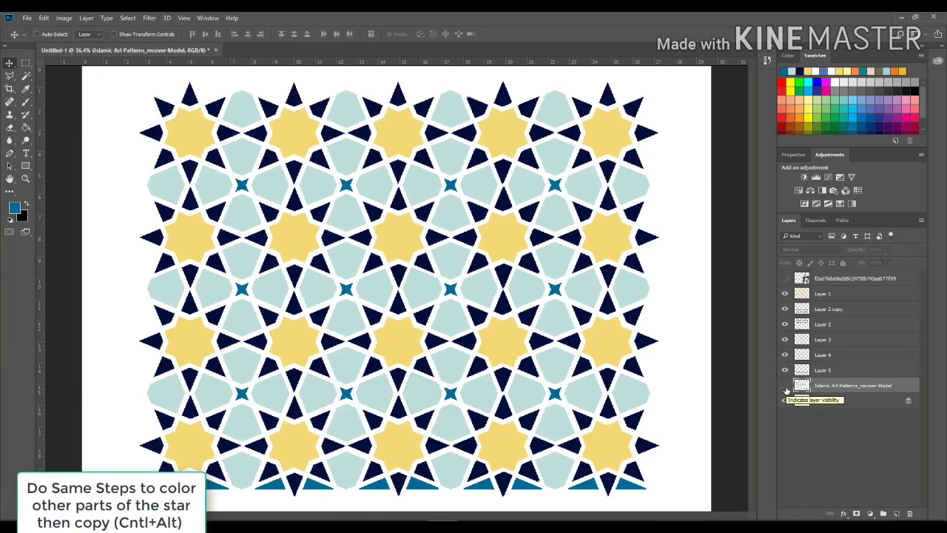
left_click(786, 386)
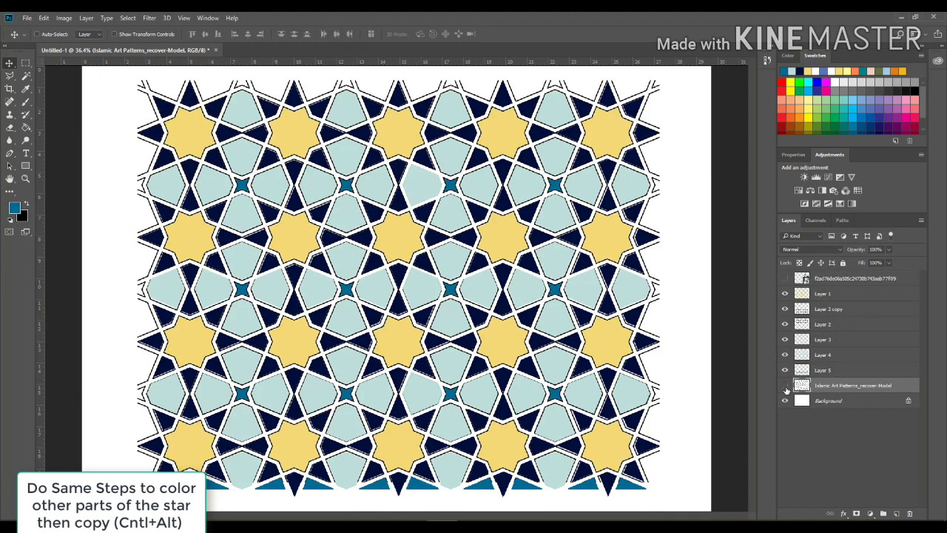
left_click(786, 387)
left_click(786, 386)
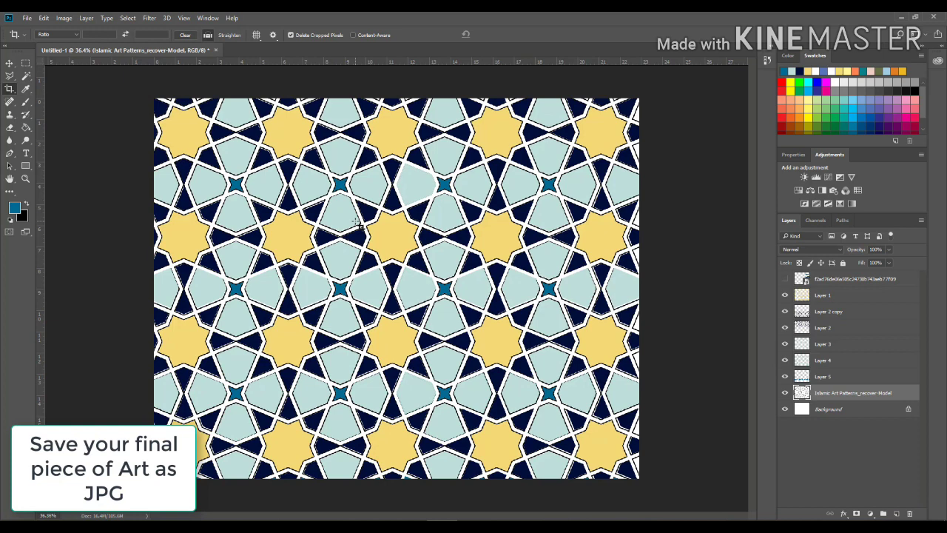
Save a copy of the cropped pattern artwork as a JPEG in the Jpg folder, with quality 9 (High) and Baseline ("Standard") format
key("ctrl+shift+s")
left_click(168, 256)
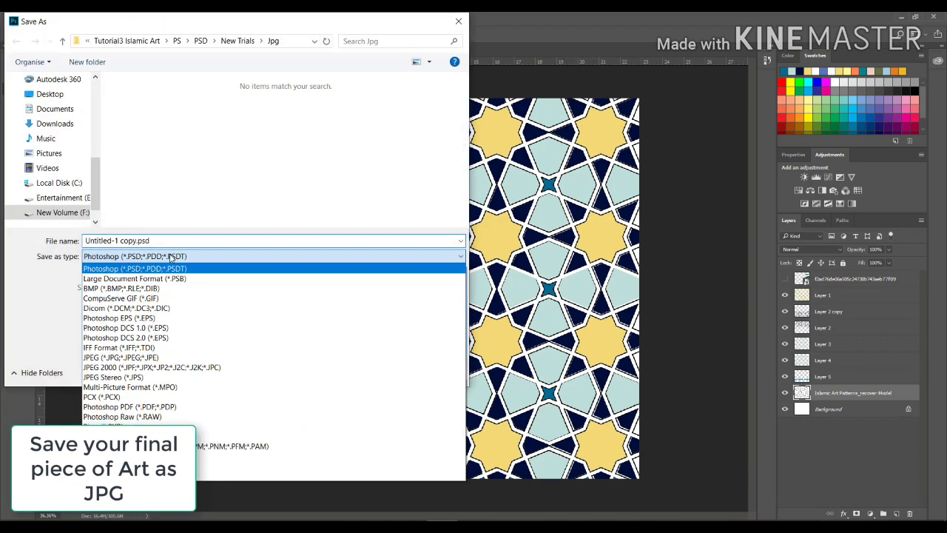
left_click(125, 358)
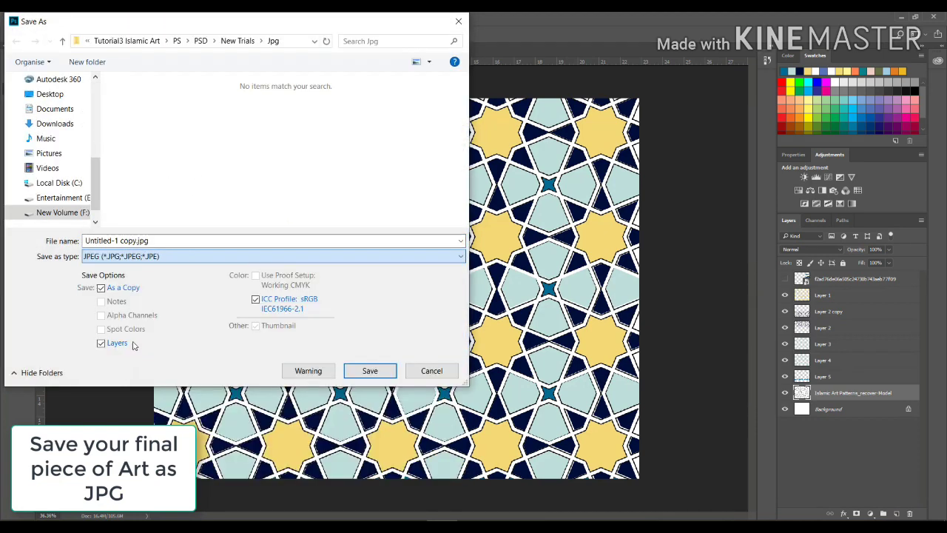
left_click(157, 240)
left_click(350, 372)
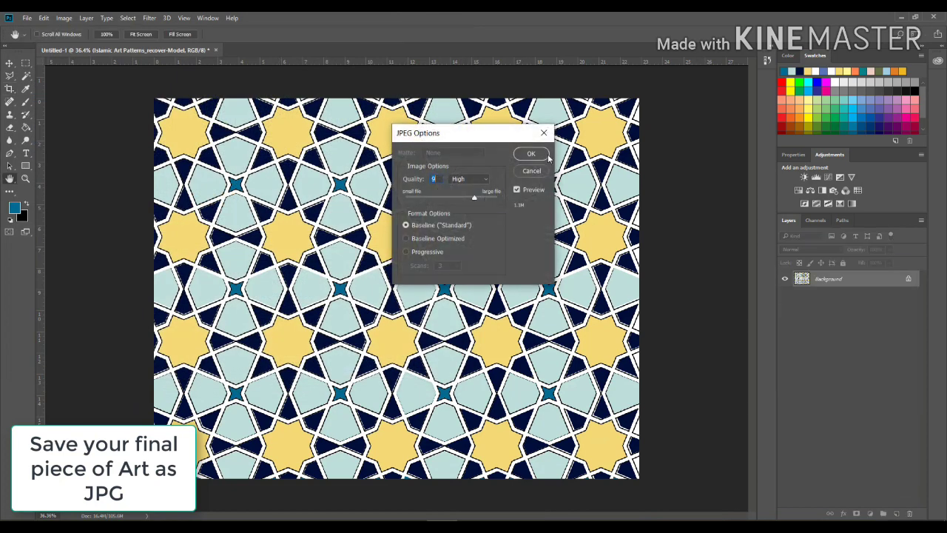
left_click(545, 155)
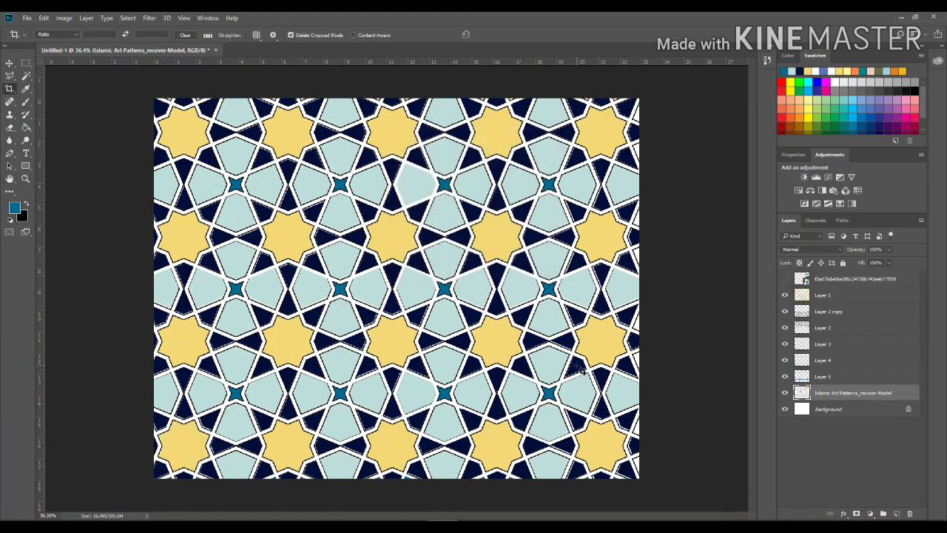